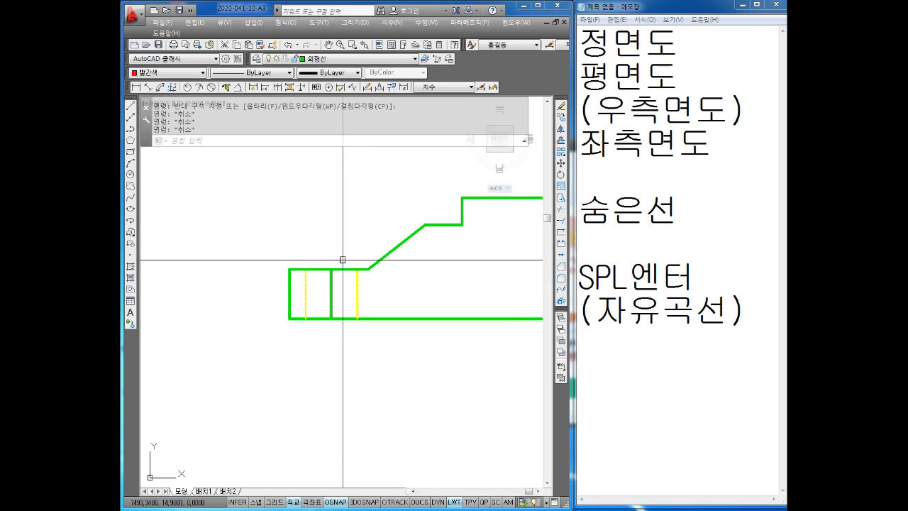
Turn ortho off and draw a looping freeform spline through about a dozen points above the front view
key("Return")
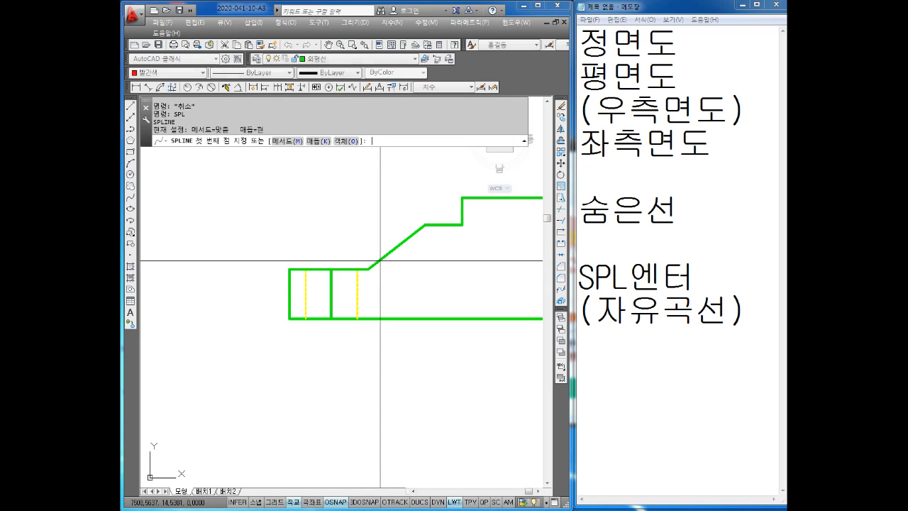
left_click(221, 234)
key("F8")
left_click(250, 204)
left_click(292, 234)
left_click(335, 189)
left_click(370, 217)
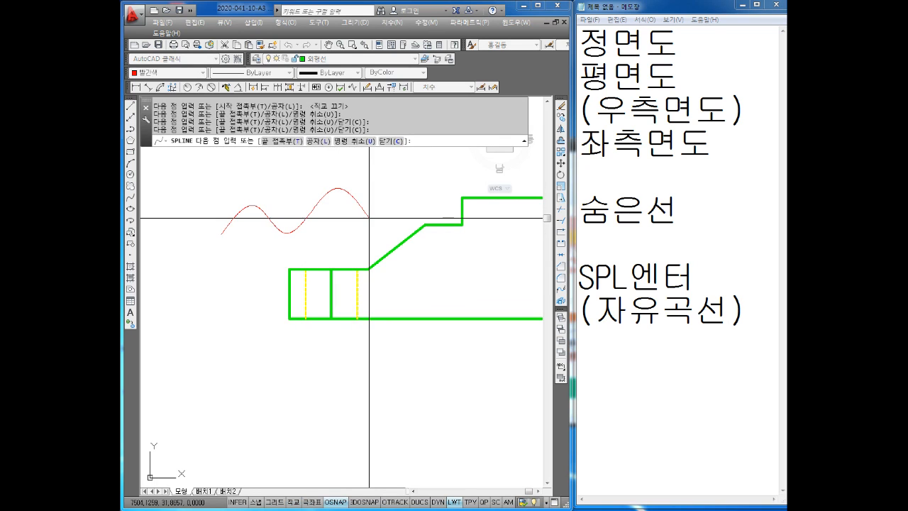
left_click(354, 246)
left_click(270, 253)
left_click(241, 224)
left_click(210, 203)
left_click(264, 177)
left_click(293, 201)
left_click(277, 217)
key("Return")
key("Return")
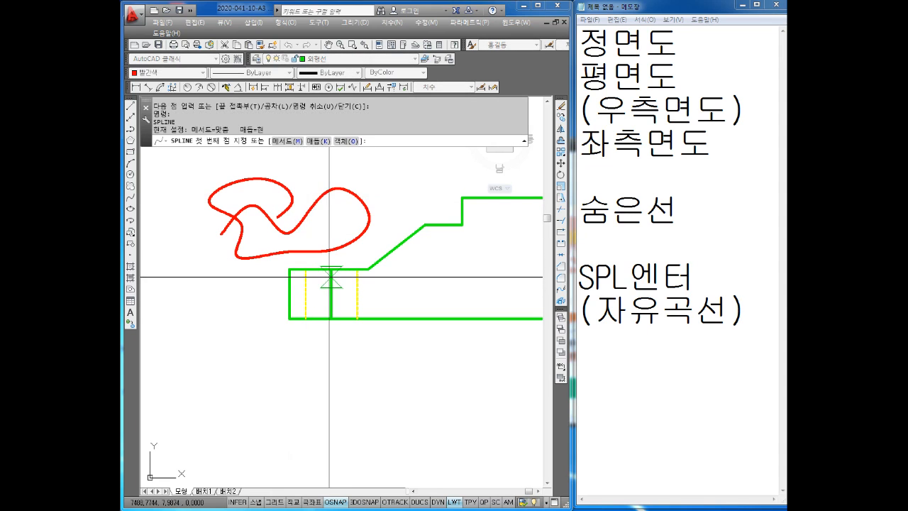
In the Notepad notes, add the lines "점 클릭" and "엔터" beneath "SPL엔터"
left_click(720, 282)
key("Return")
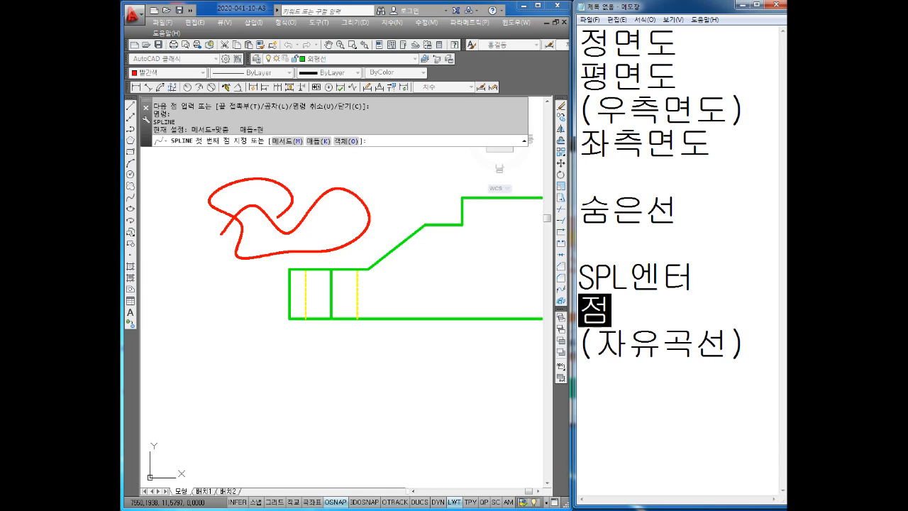
type("점 클릭")
key("Return")
type("엔터")
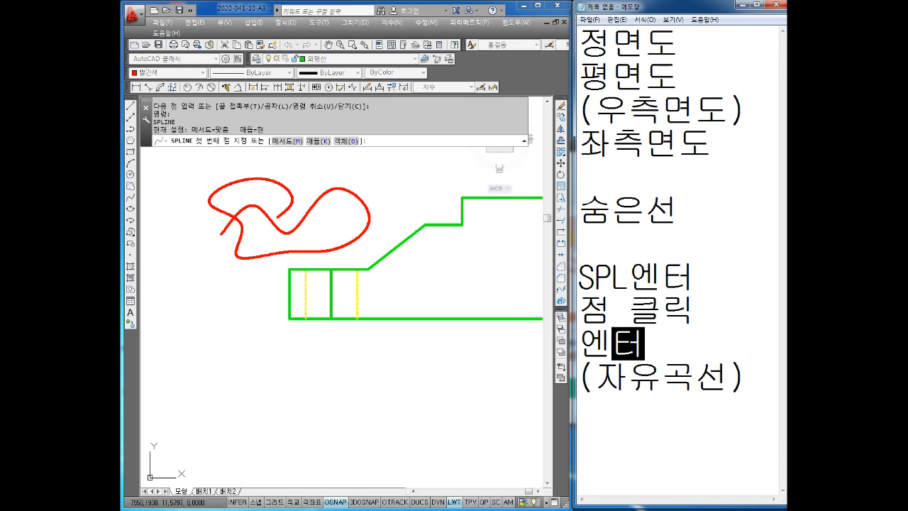
key("Return")
Switch back to the AutoCAD drawing, leave the Spline command and delete the looping practice spline
left_click(249, 271)
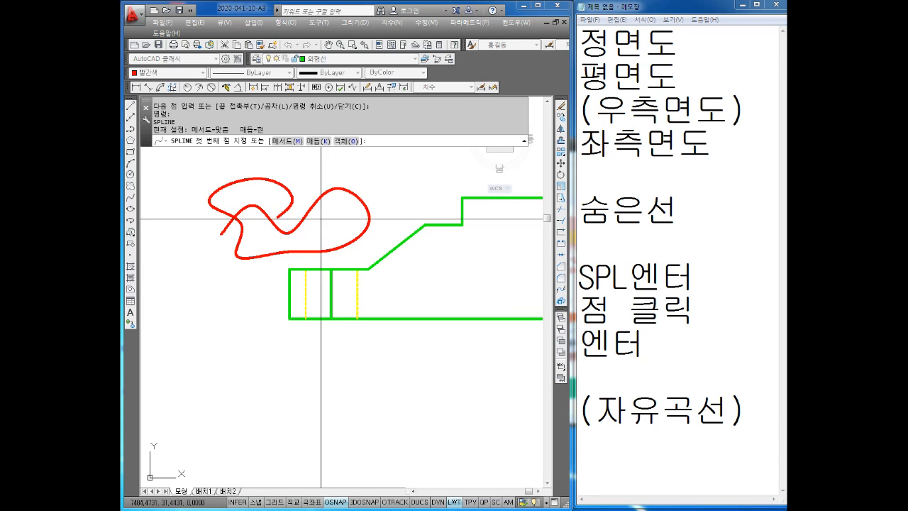
middle_click_drag(296, 254, 292, 263)
middle_click_drag(288, 229, 287, 239)
key("Escape")
left_click(306, 204)
left_click(253, 252)
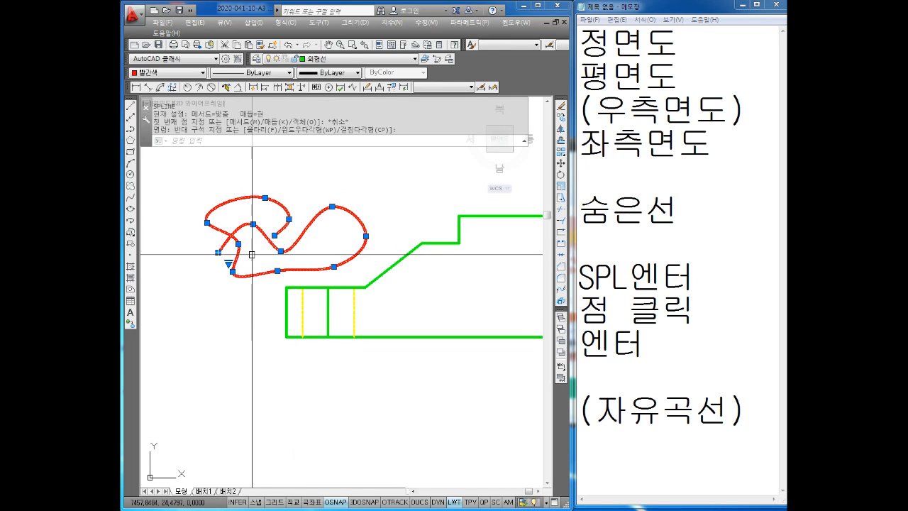
key("Delete")
Draw a red U-shaped break-line spline around the hole lines, with both ends extending above the front view's low top edge
scroll(329, 294, "up", 3)
middle_click_drag(296, 327, 287, 302)
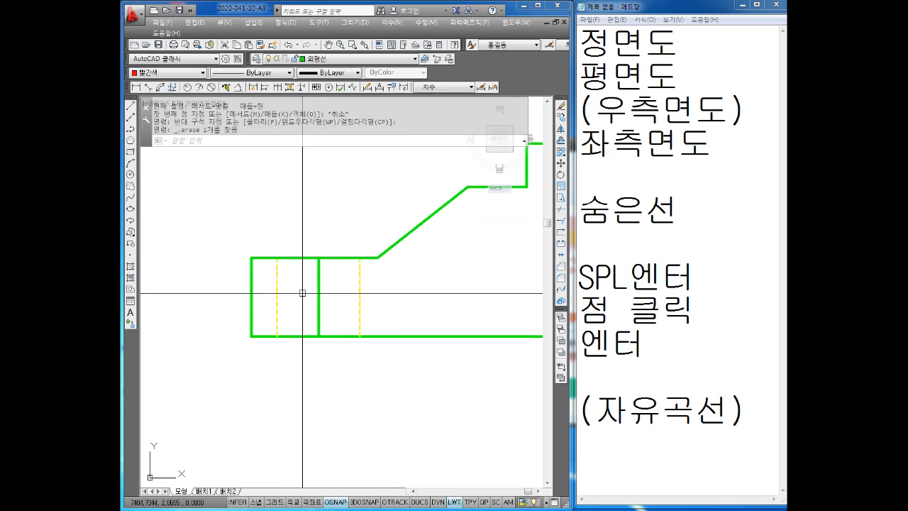
mouse_move(285, 258)
middle_mouse_down()
mouse_move(239, 260)
mouse_move(271, 251)
middle_mouse_up()
scroll(231, 255, "up", 2)
key("Escape")
key("Escape")
key("Escape")
key("Escape")
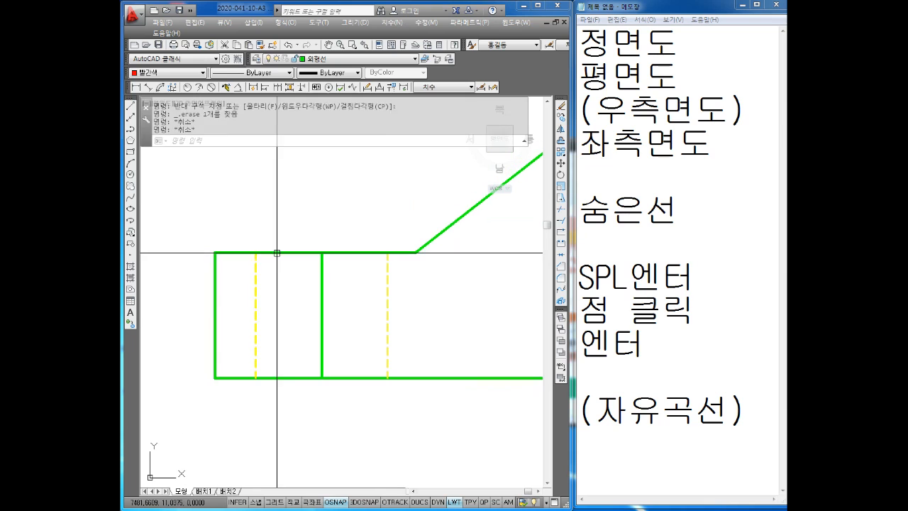
type("SPL")
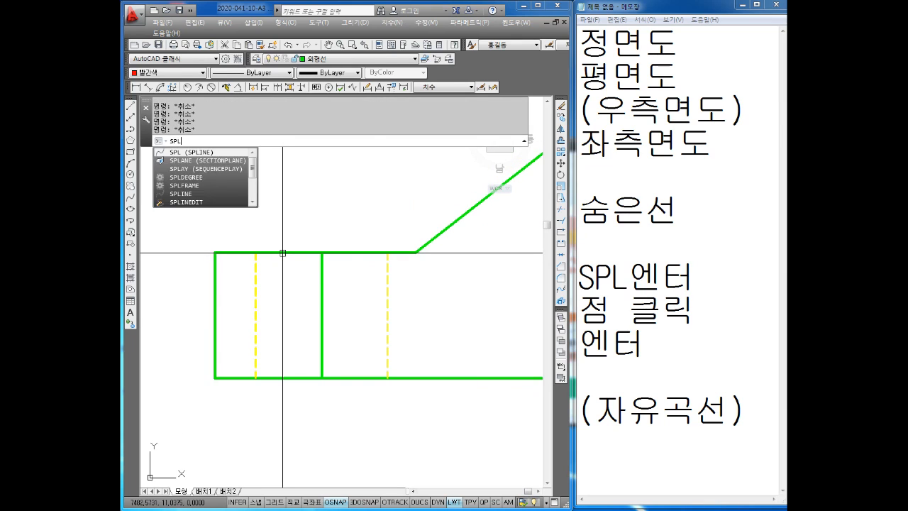
key("Return")
left_click(227, 234)
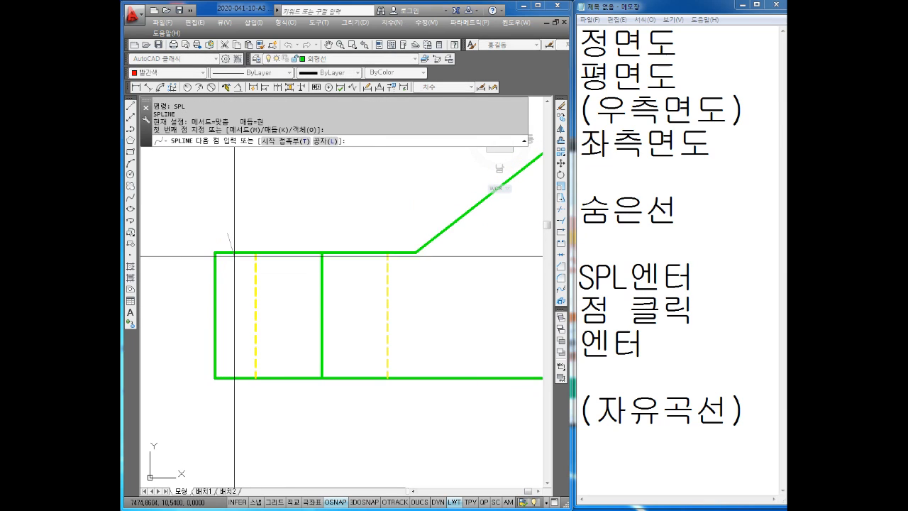
left_click(237, 280)
left_click(249, 305)
left_click(277, 311)
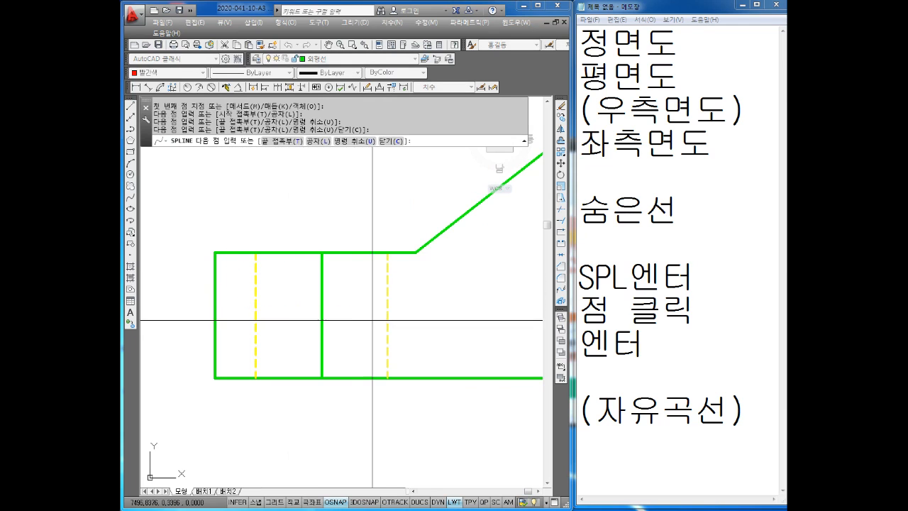
left_click(375, 320)
left_click(413, 299)
left_click(405, 247)
left_click(419, 200)
key("Return")
key("Return")
key("Escape")
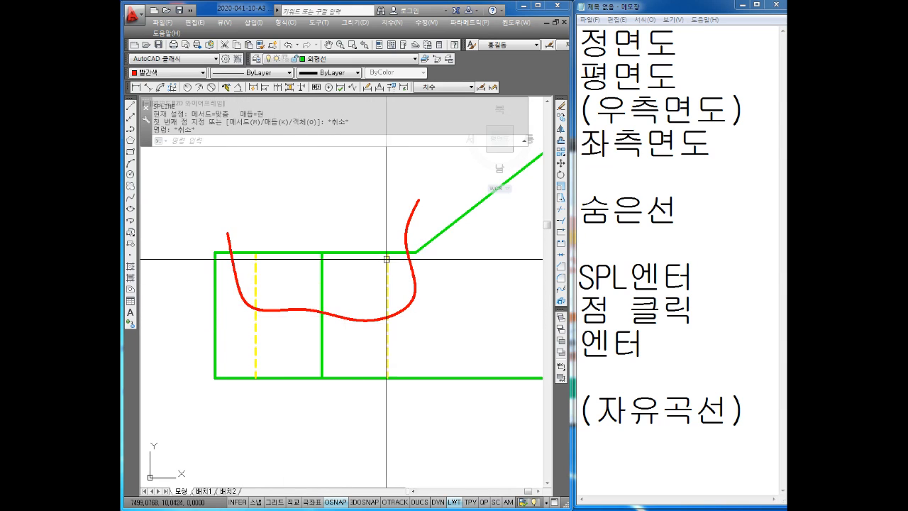
Trim both spline ends that stick out above the top edge of the front view
type("tr")
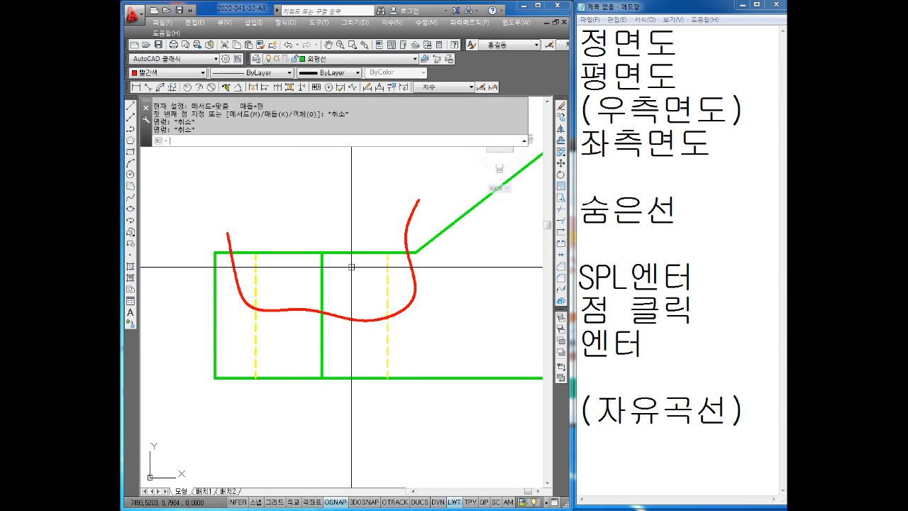
key("Return")
key("Return")
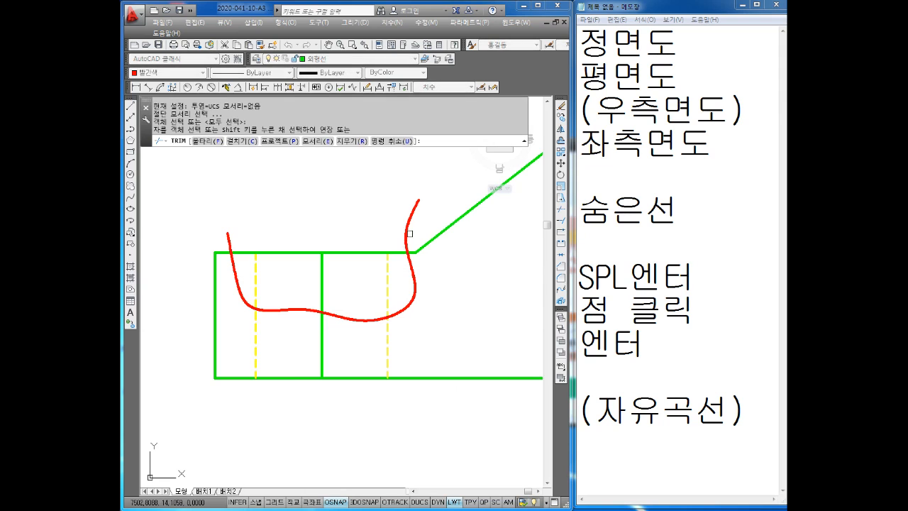
left_click(341, 222)
key("Escape")
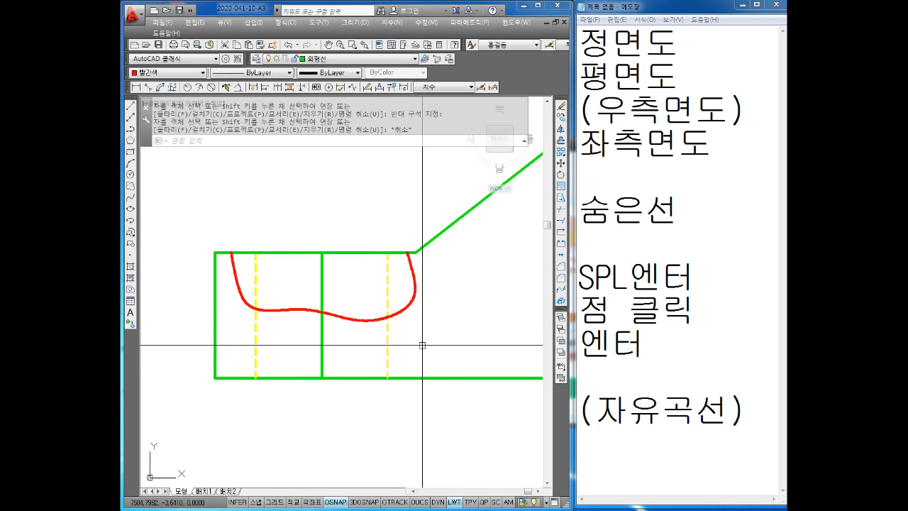
key("Escape")
key("Escape")
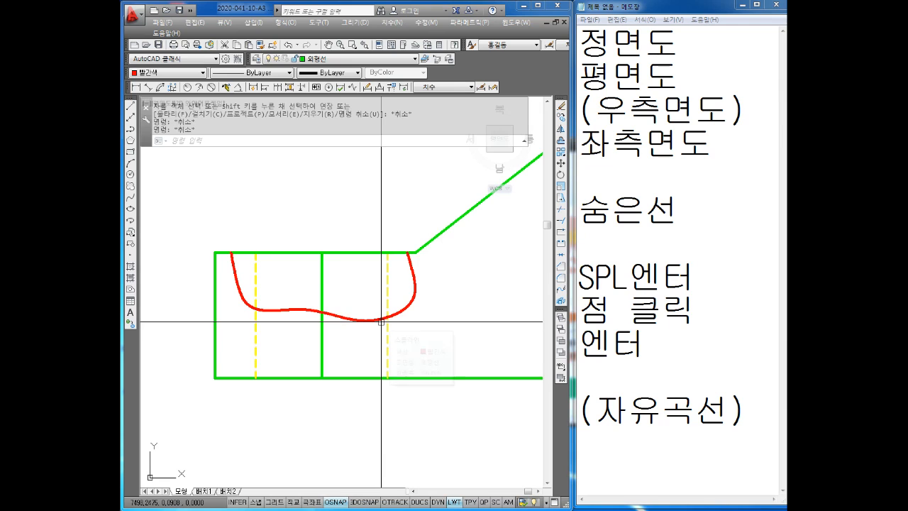
Change the two dashed yellow hidden lines of the hole to the 외형선 layer
left_click(386, 288)
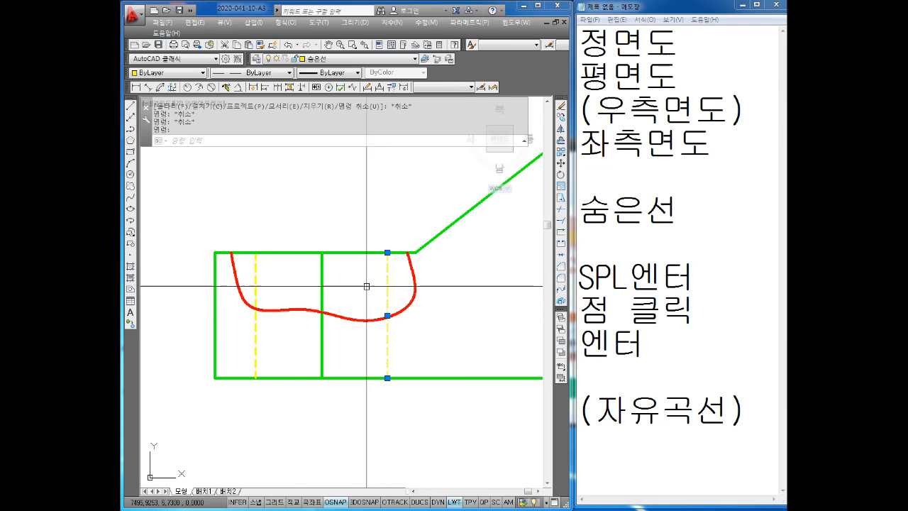
left_click(256, 276)
left_click(168, 73)
left_click(165, 75)
left_click(320, 59)
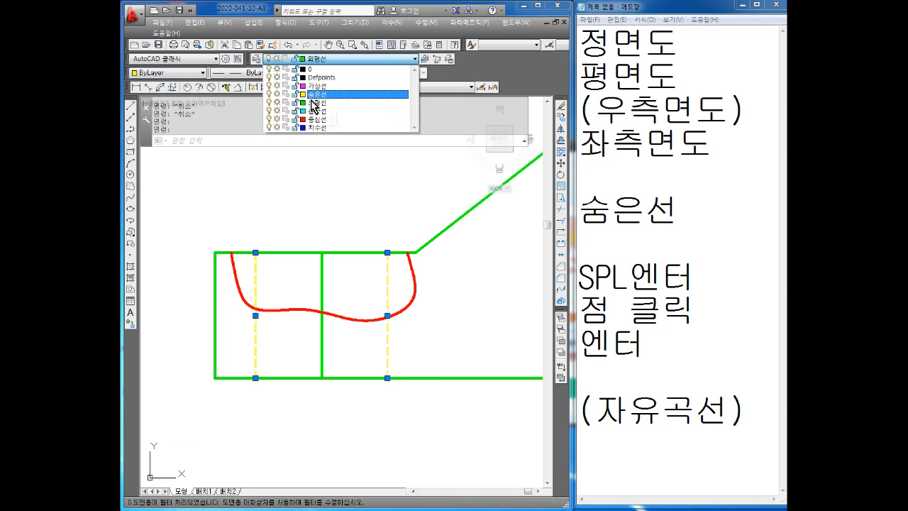
left_click(312, 102)
key("Escape")
key("Escape")
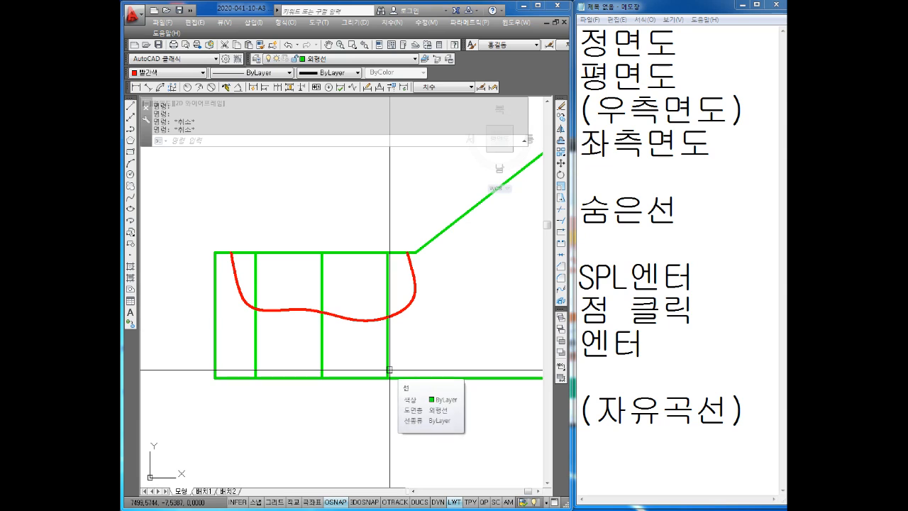
key("Escape")
key("Escape")
Trim the part of the middle vertical line that lies inside the break-line spline
type("tr")
key("Return")
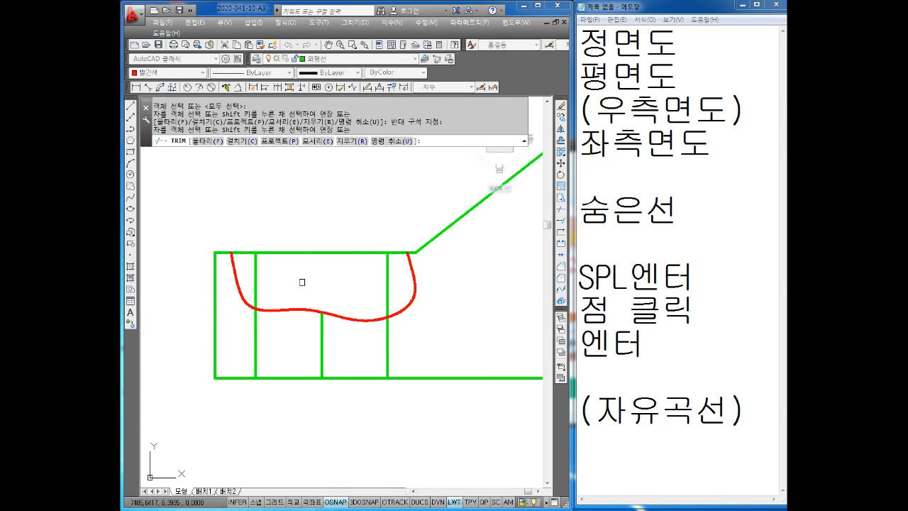
key("Escape")
key("Escape")
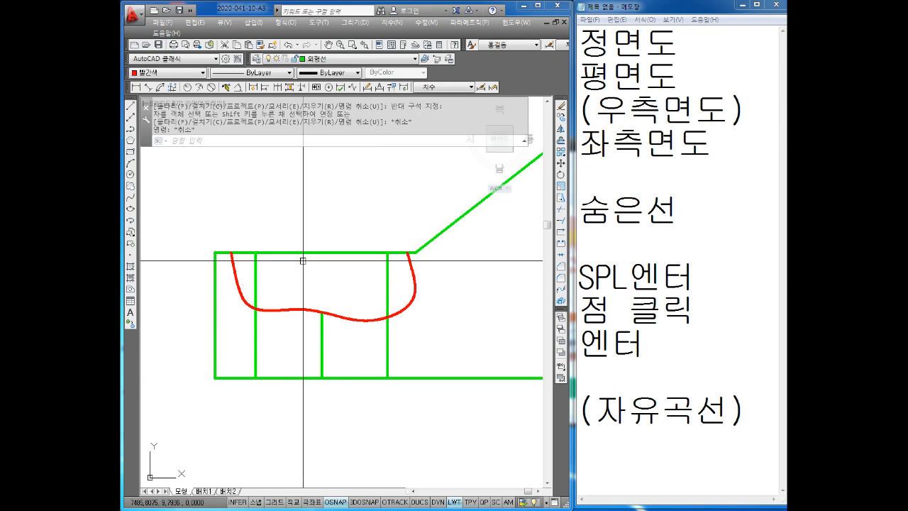
key("Escape")
key("Escape")
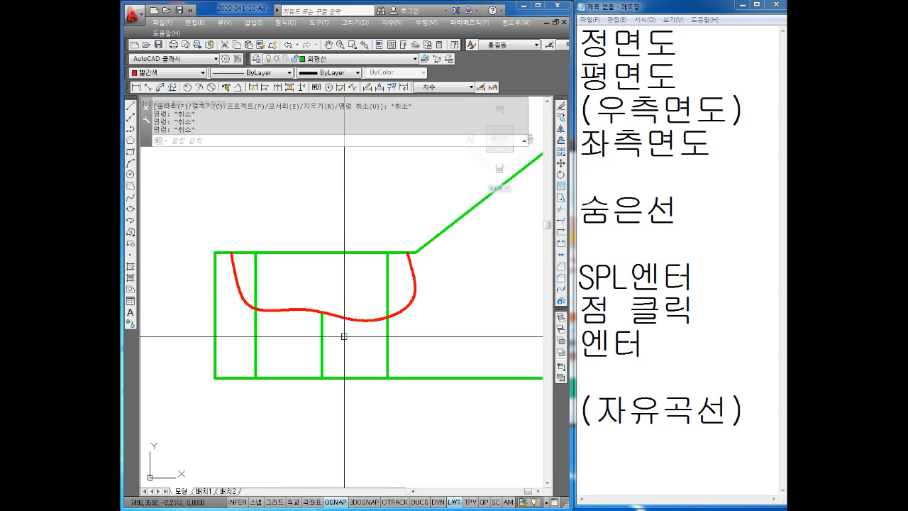
Draw a vertical line from the upper end of the trimmed middle line to the top edge
type("l")
key("Return")
left_click(320, 308)
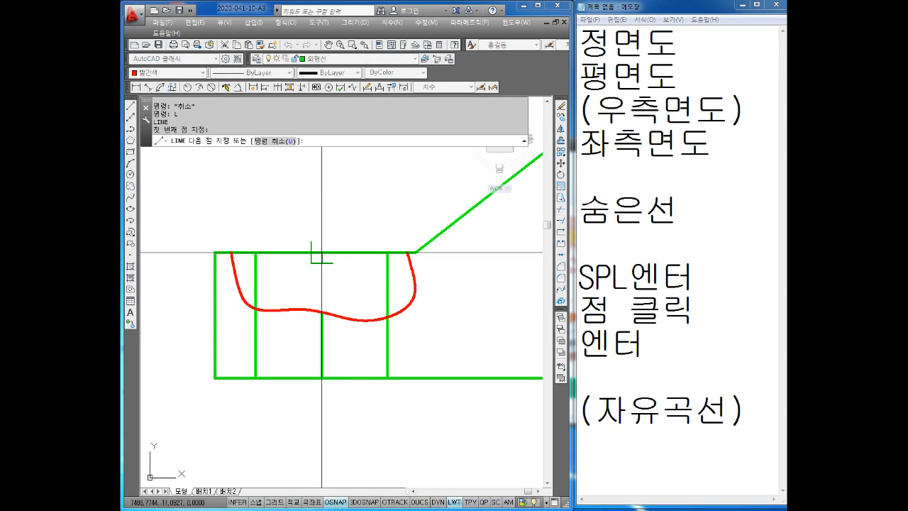
left_click(324, 252)
key("Escape")
Change the short vertical line between the spline and the top edge to the 중심선 layer
left_click(335, 273)
left_click(310, 284)
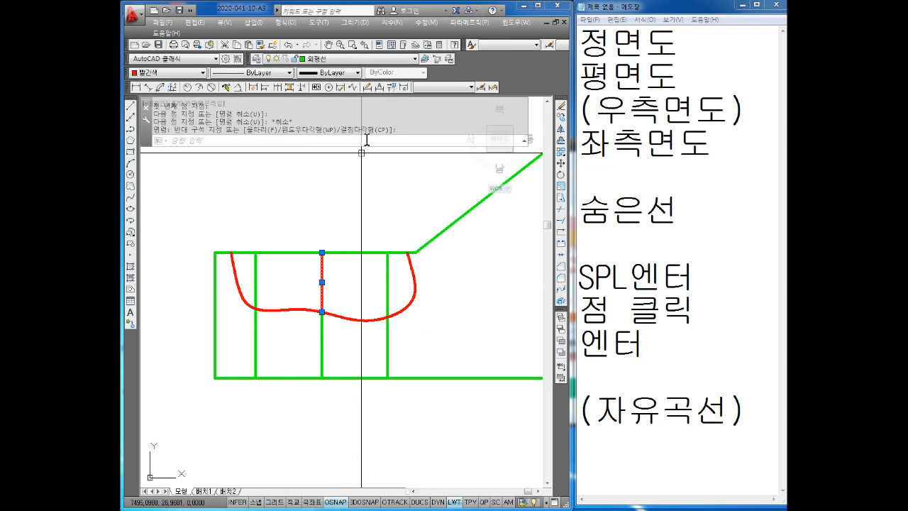
left_click(320, 59)
left_click(318, 119)
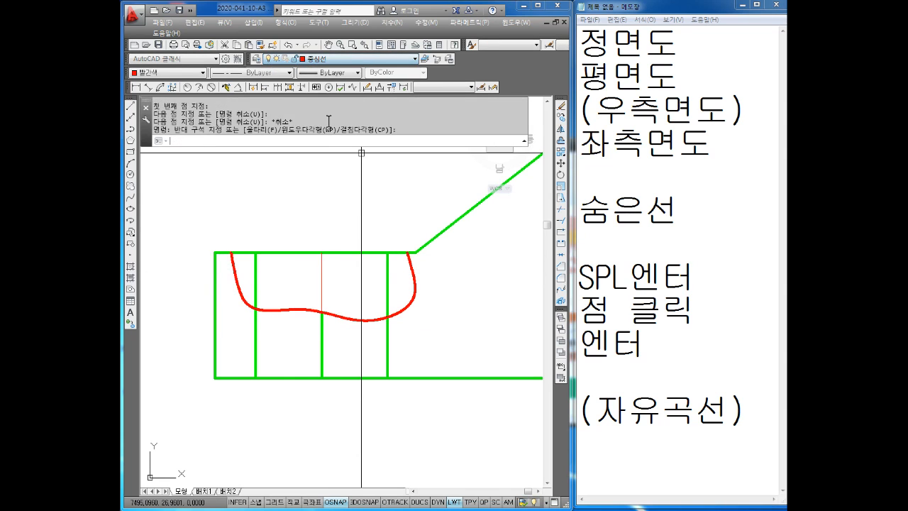
Turn ortho on and stretch the centre line's upper end 3 units straight up beyond the top edge
left_click(322, 253)
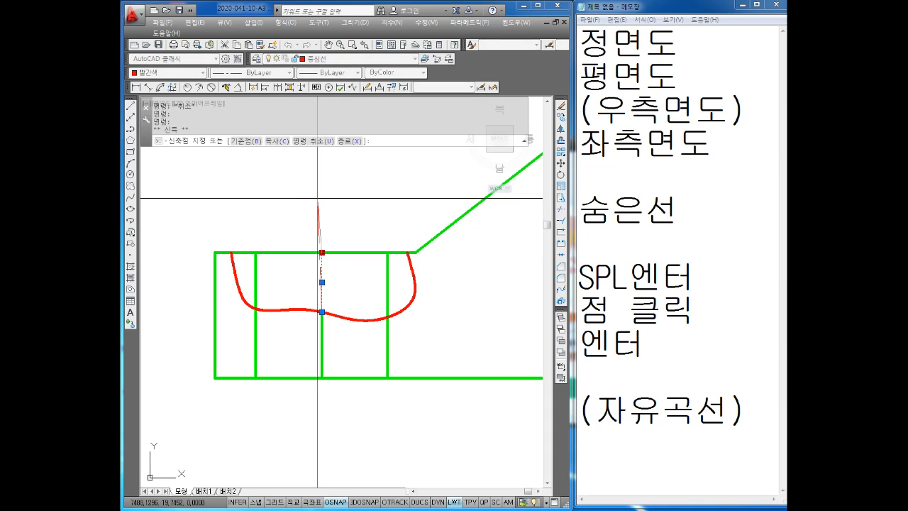
key("F8")
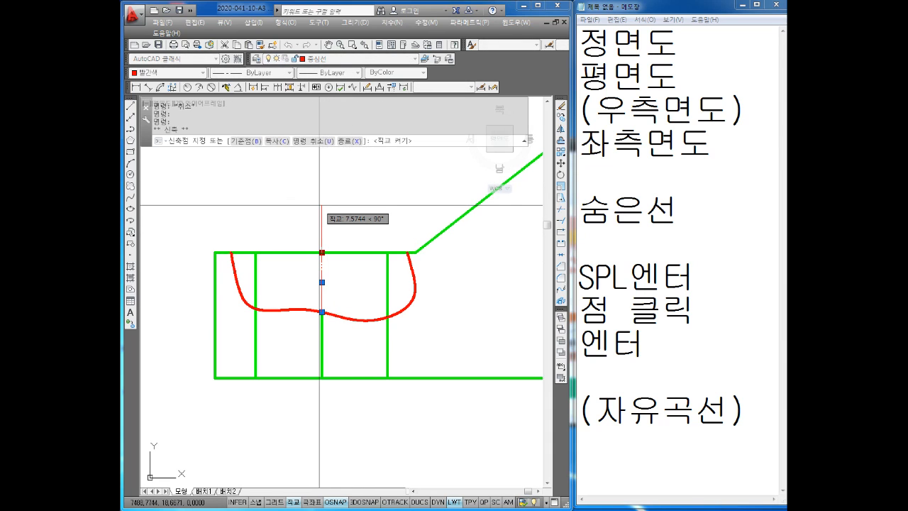
type("3")
key("Return")
key("Escape")
key("Escape")
key("Escape")
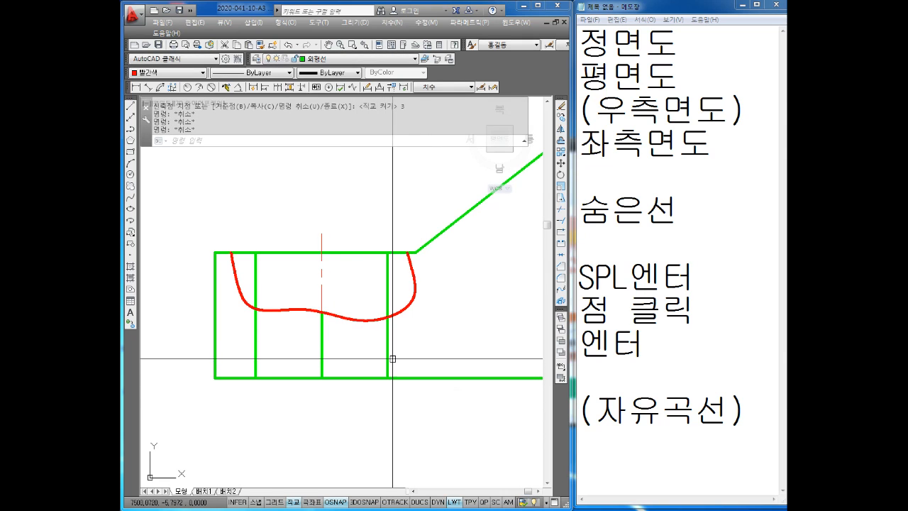
key("Escape")
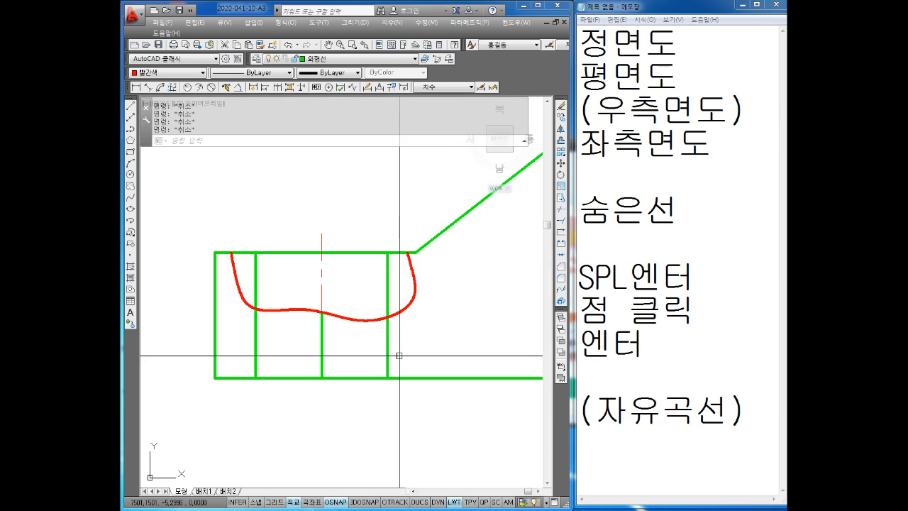
Trim the lower parts of both hole edge lines below the break-line spline
type("tr")
key("Return")
key("Return")
left_click(389, 343)
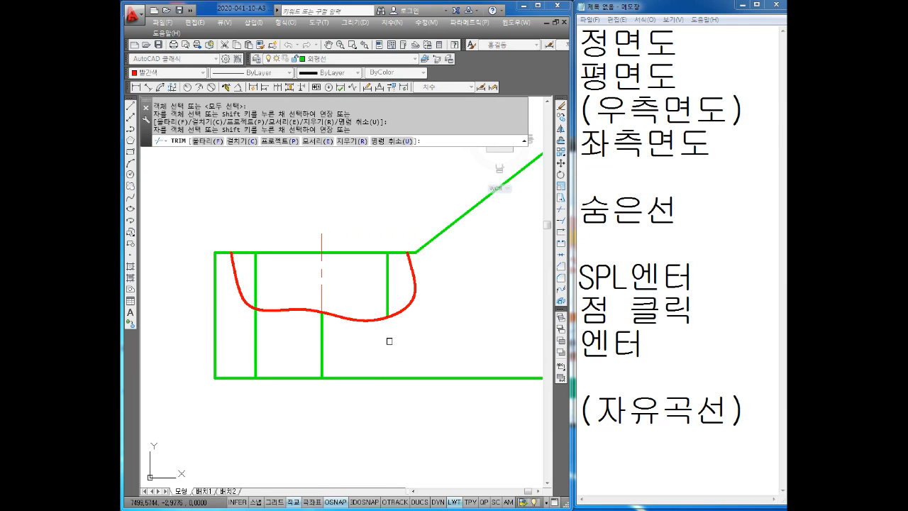
left_click(217, 366)
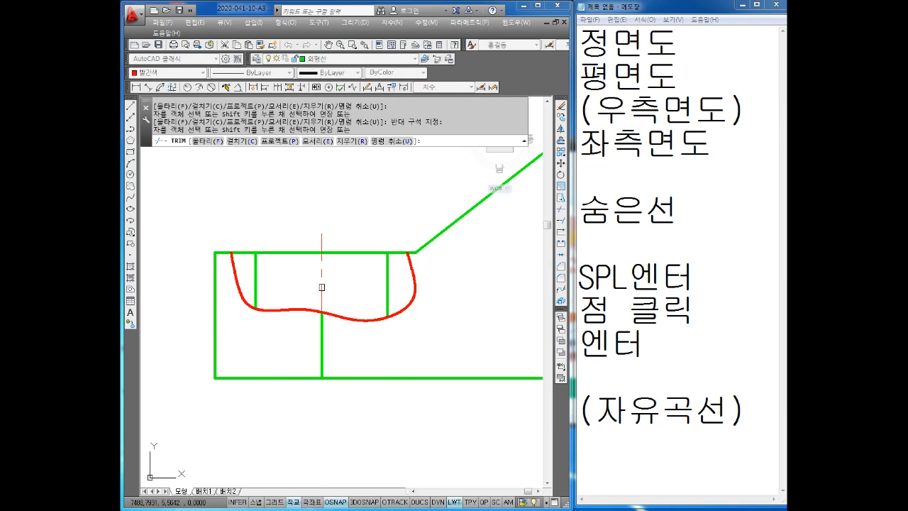
key("Escape")
left_click(389, 275)
key("Escape")
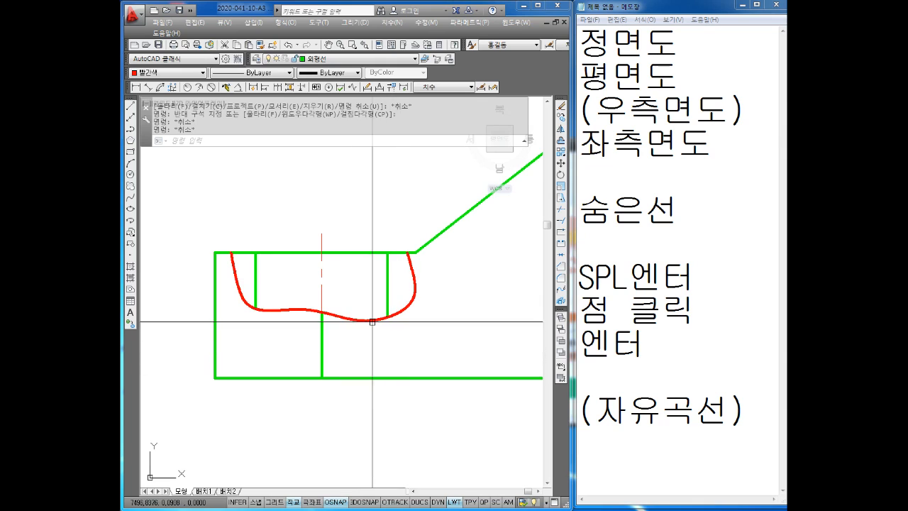
middle_click_drag(385, 330, 371, 331)
key("Escape")
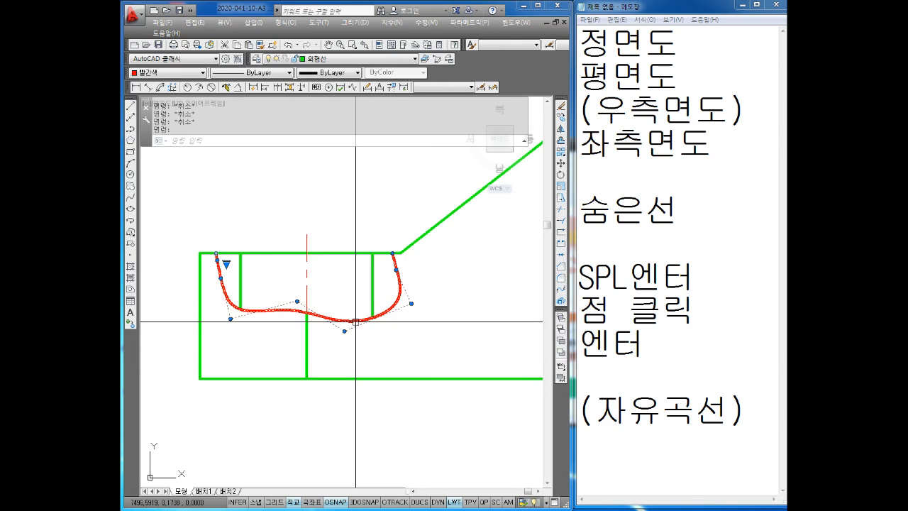
key("Escape")
key("Escape")
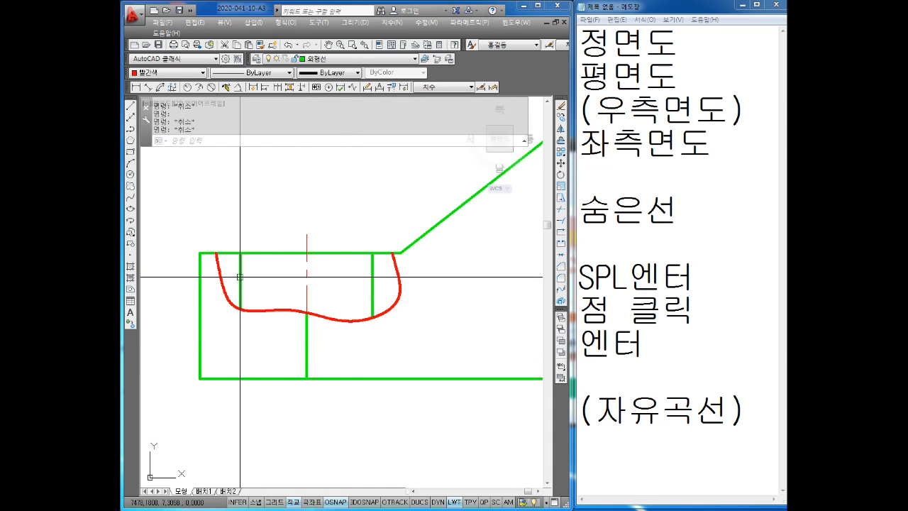
left_click(277, 312)
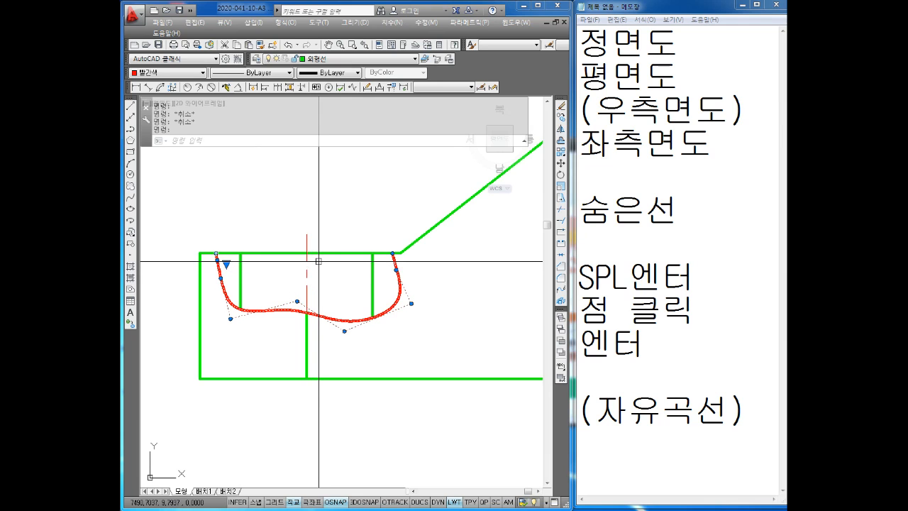
key("Escape")
Start a hatch and set its colour to 파란색 (blue)
scroll(258, 266, "up", 2)
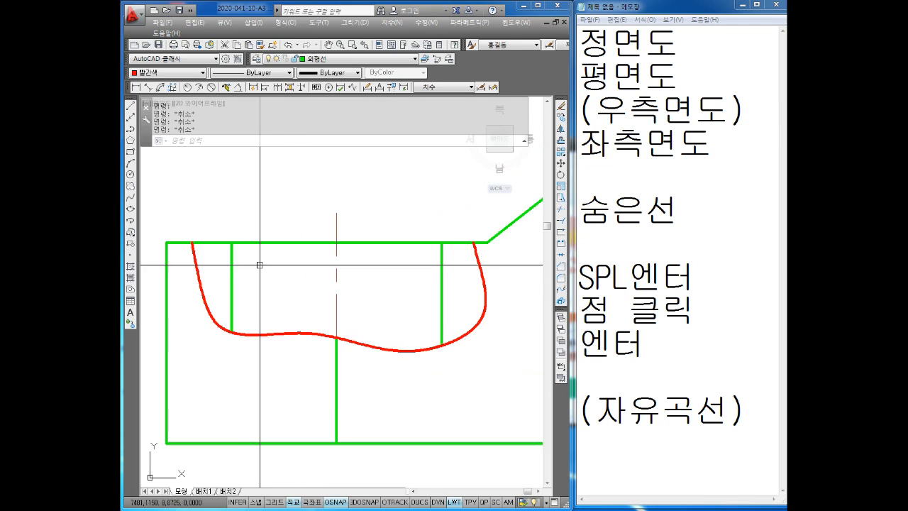
type("H")
key("Return")
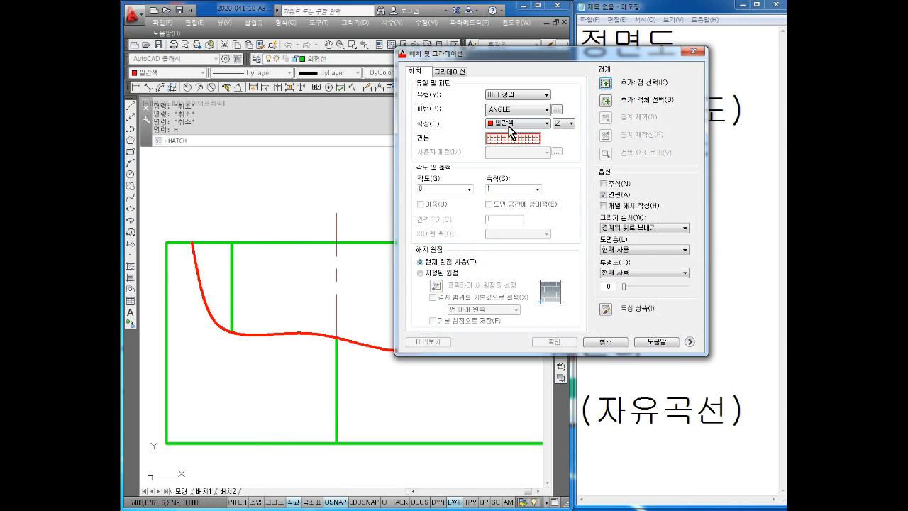
left_click(506, 125)
left_click(497, 164)
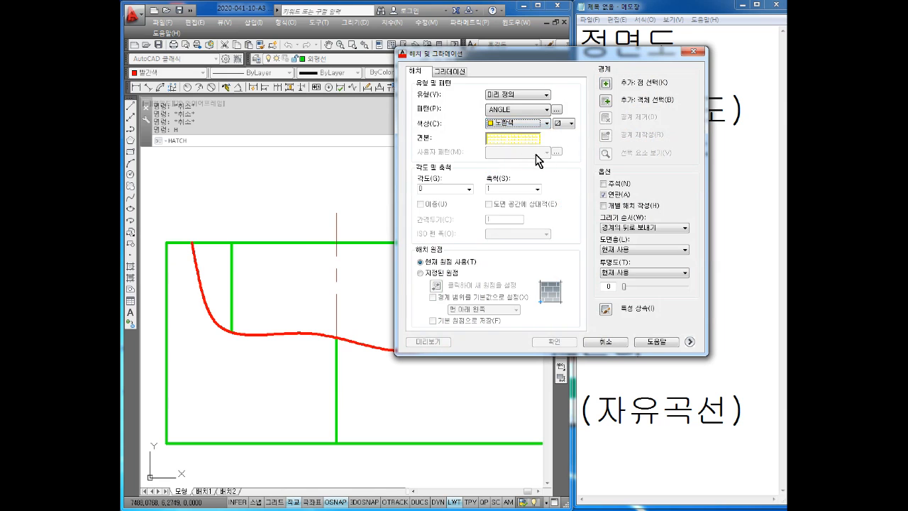
left_click(516, 124)
left_click(504, 187)
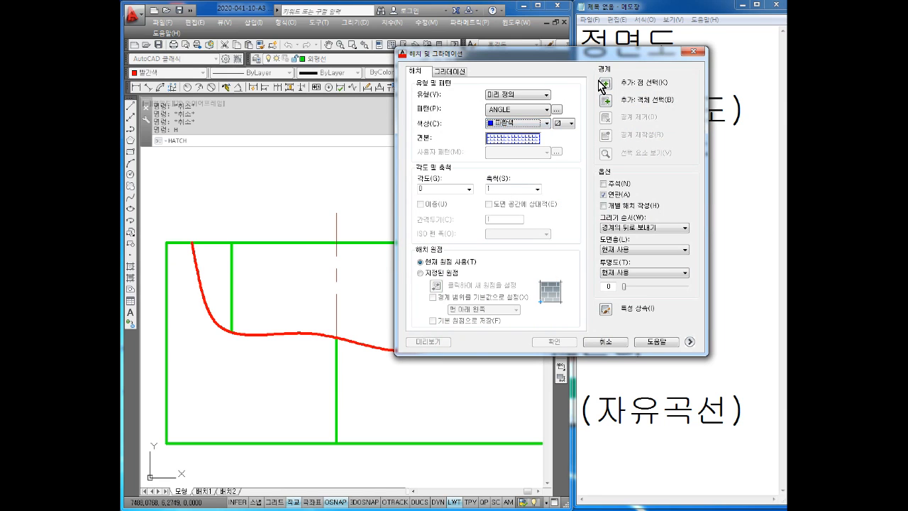
Try to fill the hole area between the two edge lines above the break line with the SOLID pattern
left_click(602, 85)
left_click(315, 277)
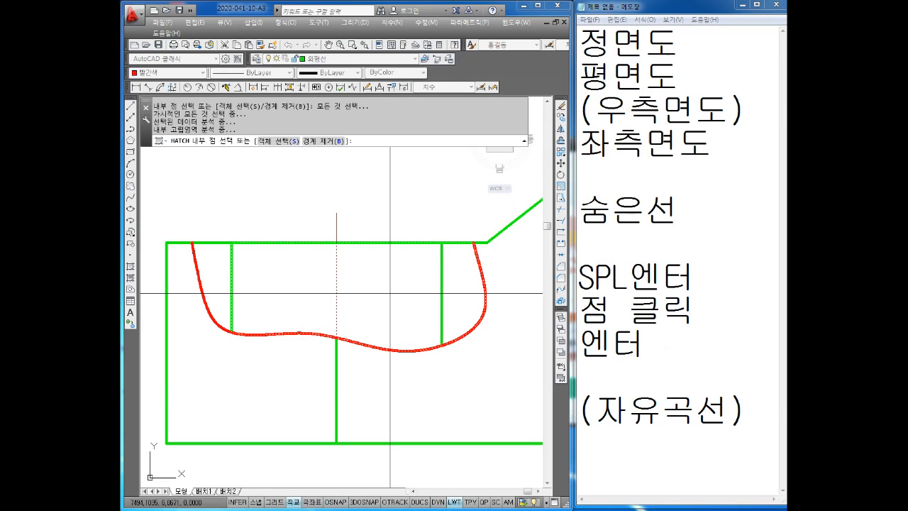
key("Return")
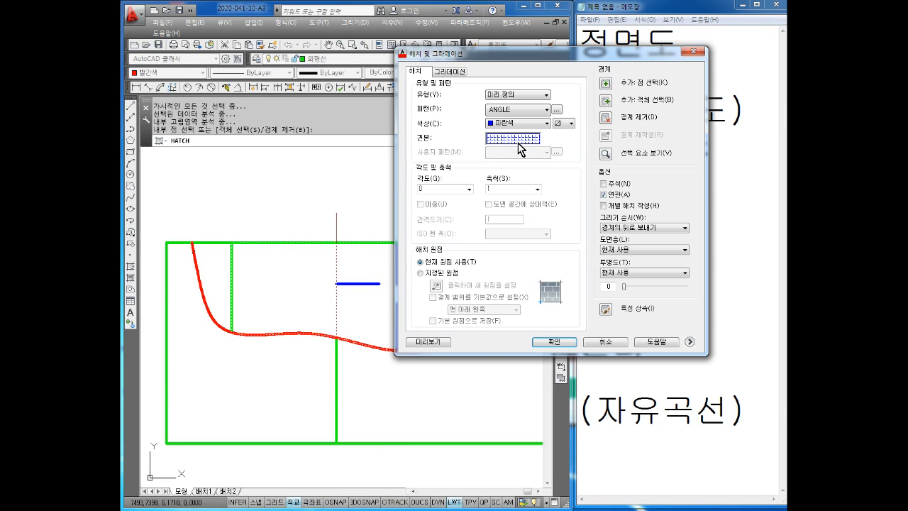
left_click(520, 147)
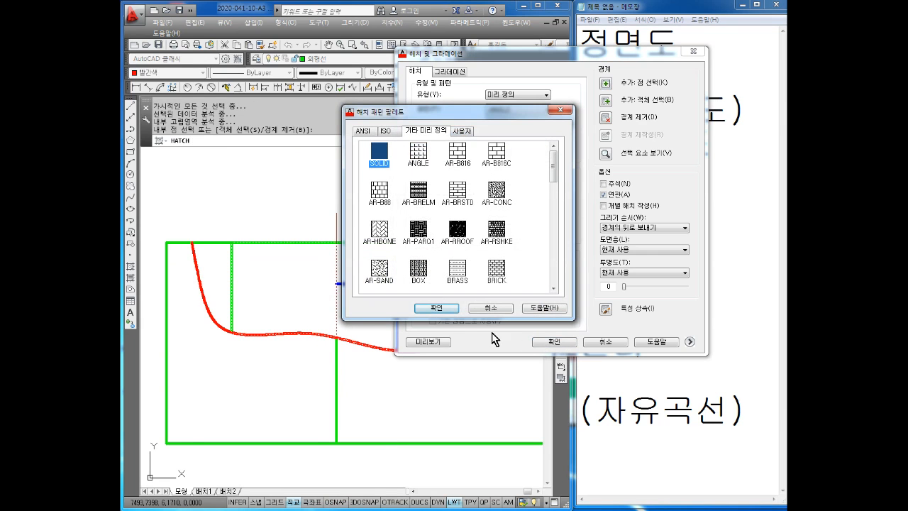
left_click(446, 309)
left_click(552, 342)
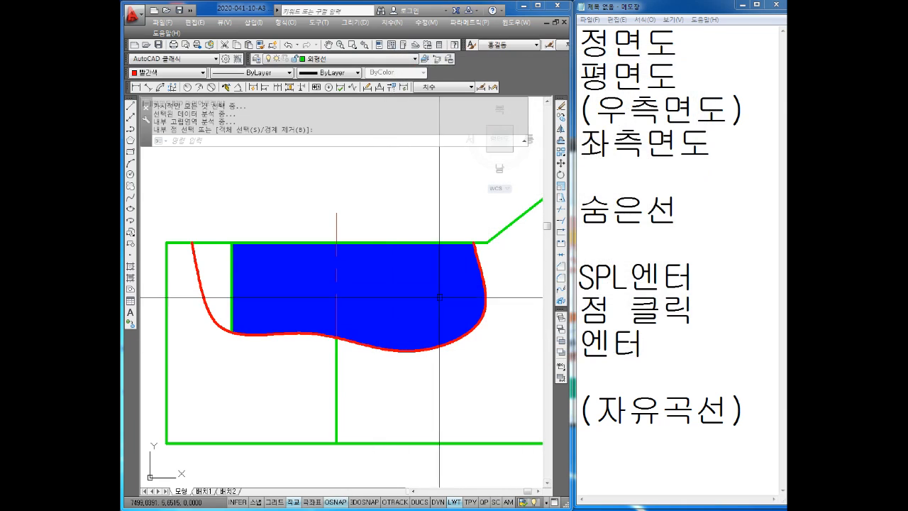
Undo the blue solid hatch
key("Escape")
key("Escape")
type("u")
key("Return")
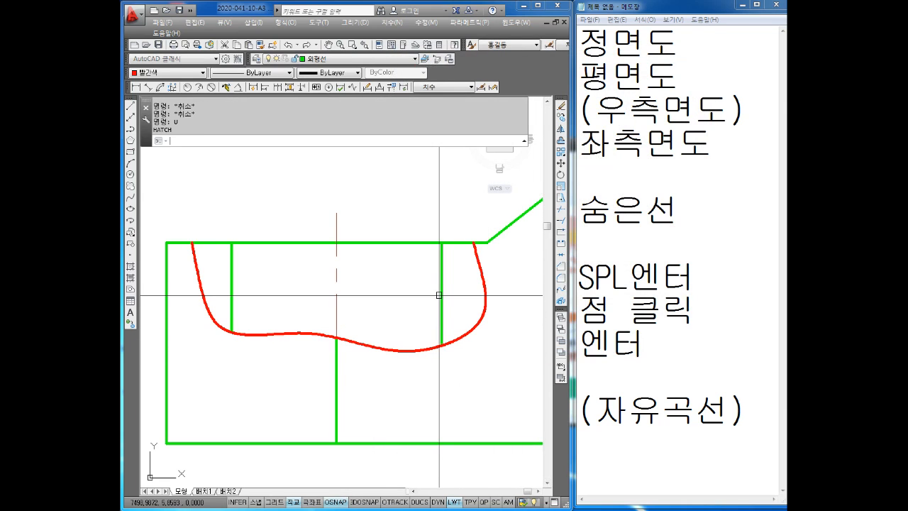
Start a new hatch and set its pattern to SOLID
type("h")
key("Return")
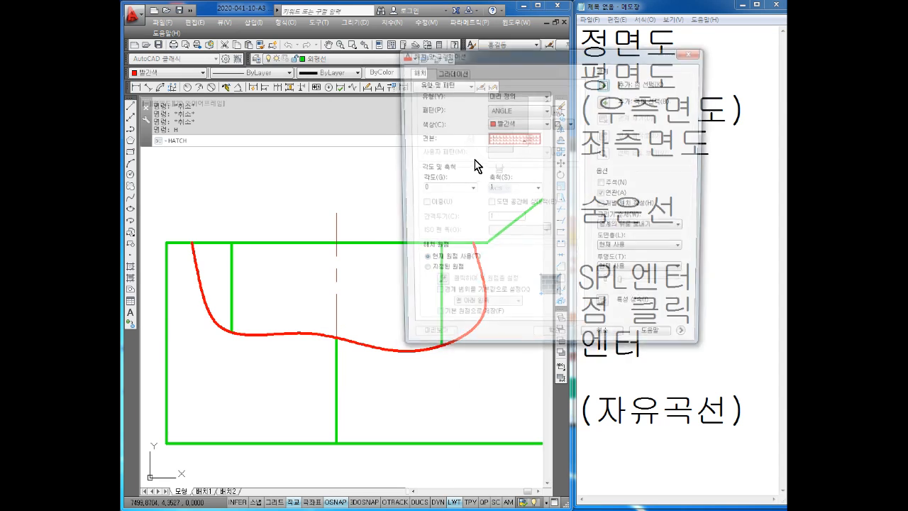
left_click(510, 139)
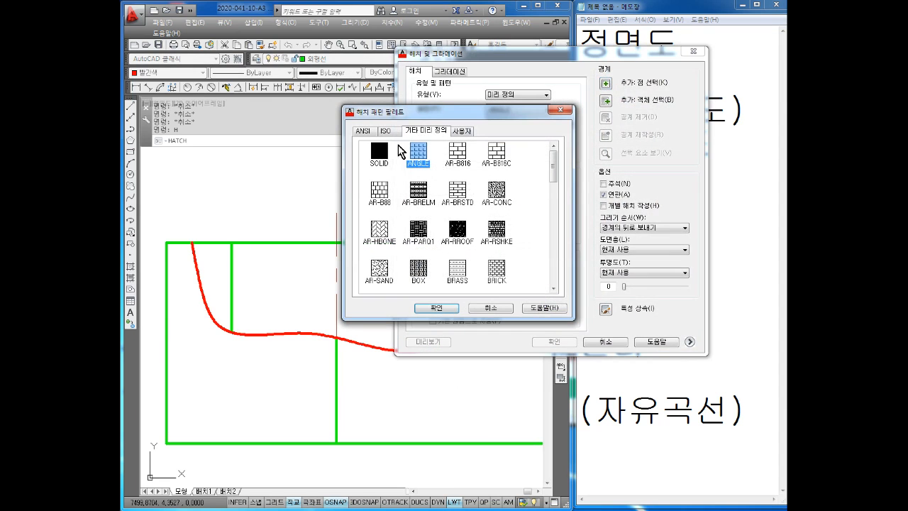
left_click(437, 309)
Try a 파란색 (blue) fill in the area between the two hole edge lines and preview it
left_click(501, 124)
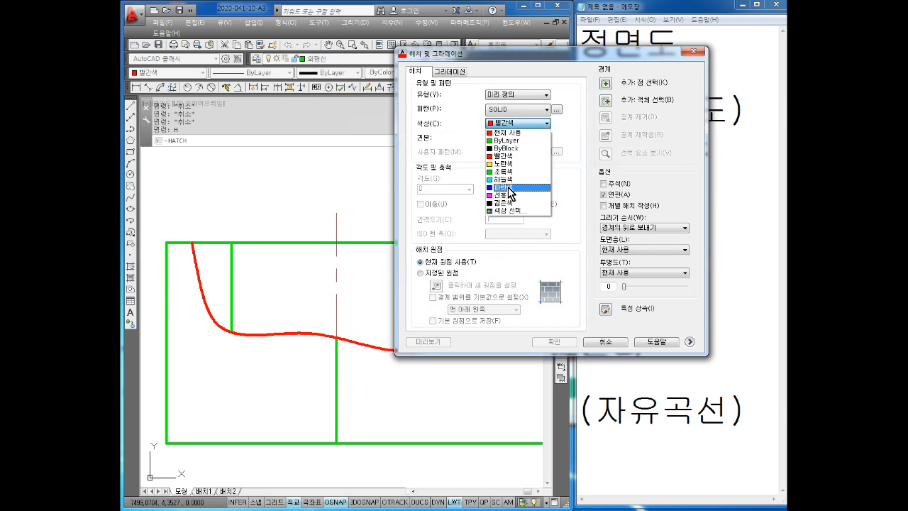
left_click(509, 187)
left_click(605, 82)
left_click(291, 312)
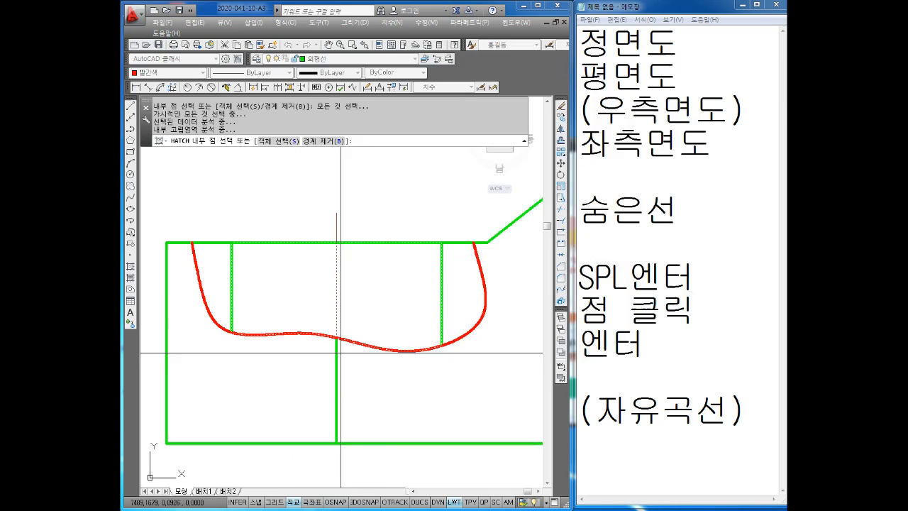
key("Return")
left_click(442, 343)
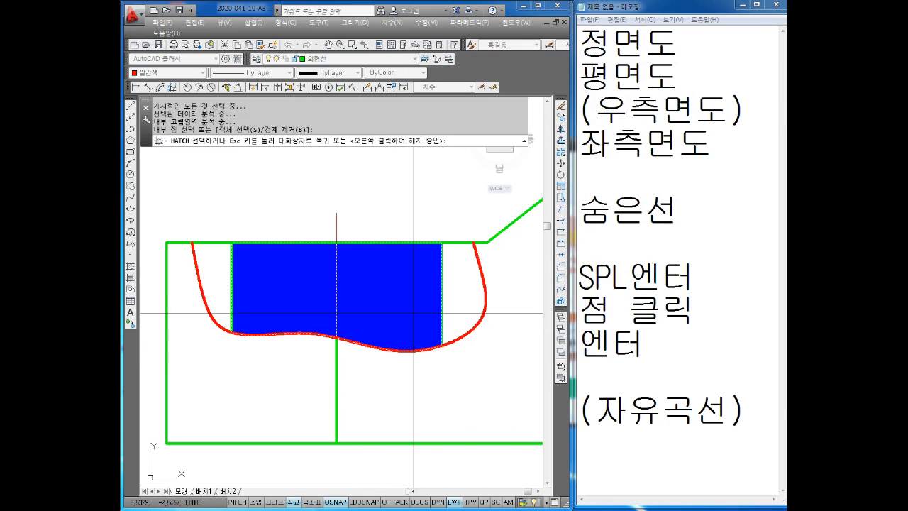
key("Escape")
key("Escape")
Fill the area between the two hole edge lines, down to the break-line spline, with a SOLID hatch in 파란색 (blue)
type("H")
key("Return")
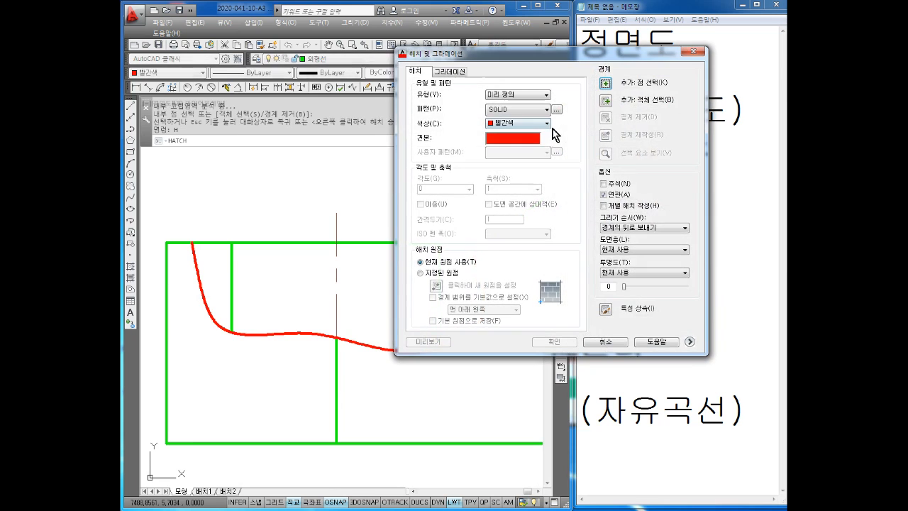
left_click(502, 126)
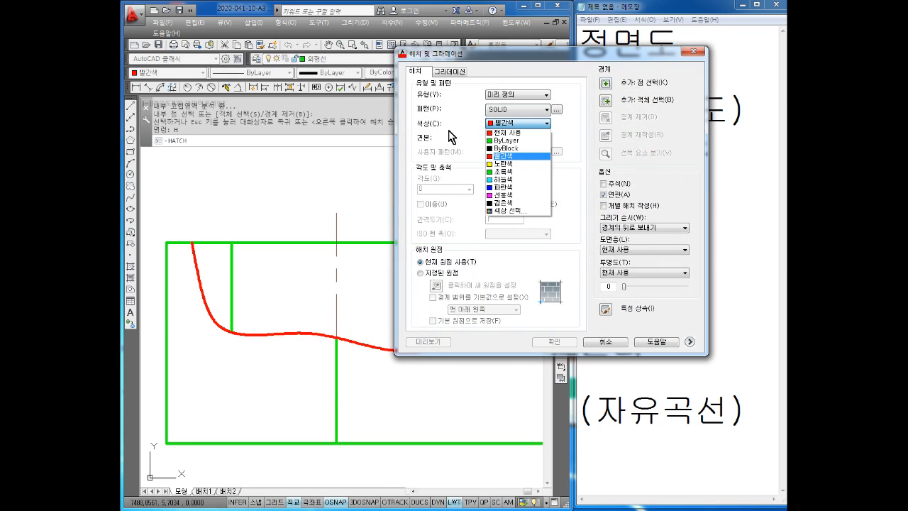
left_click(506, 188)
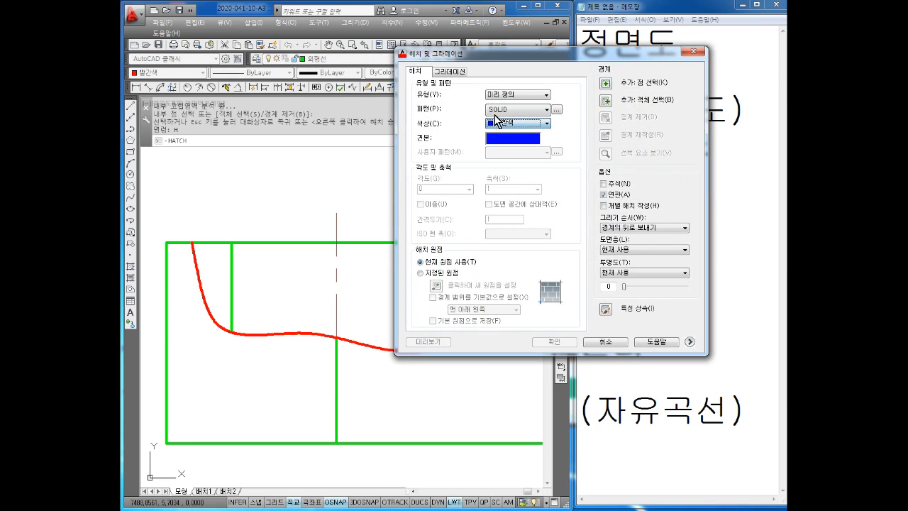
left_click(608, 86)
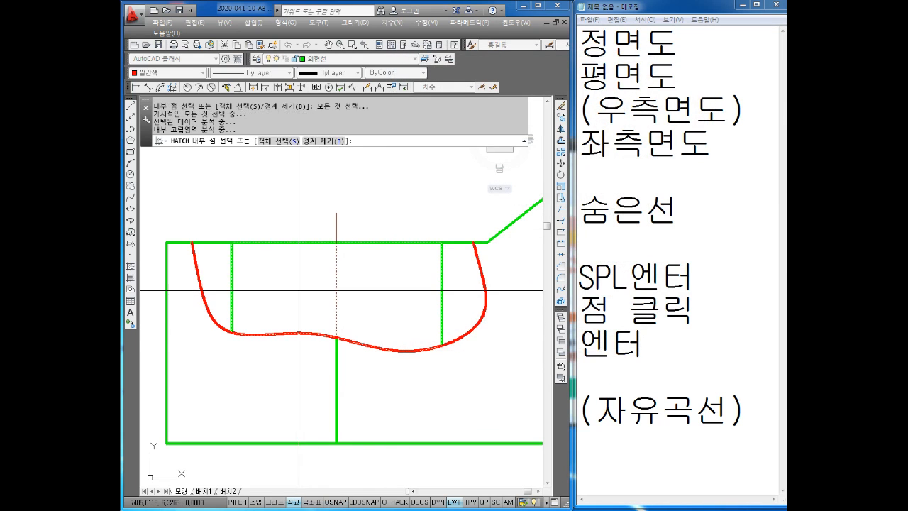
left_click(305, 292)
key("Return")
left_click(542, 343)
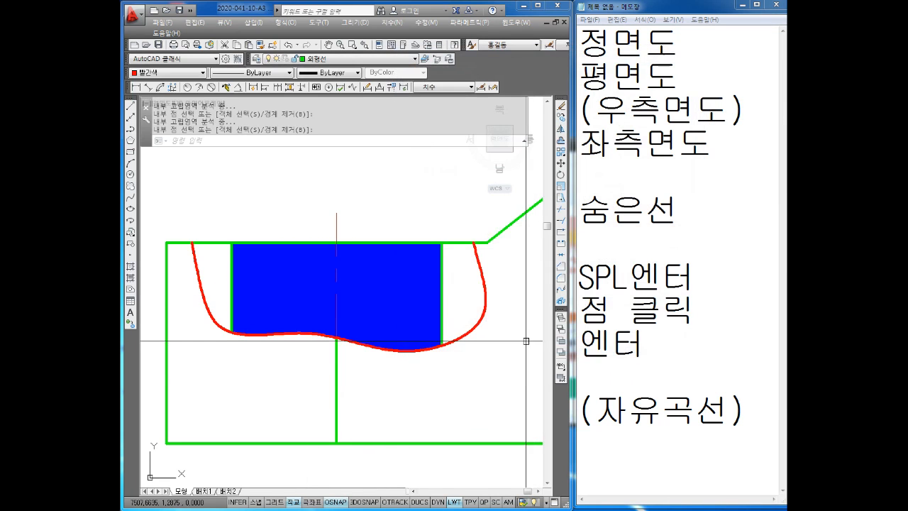
scroll(337, 300, "up", 2)
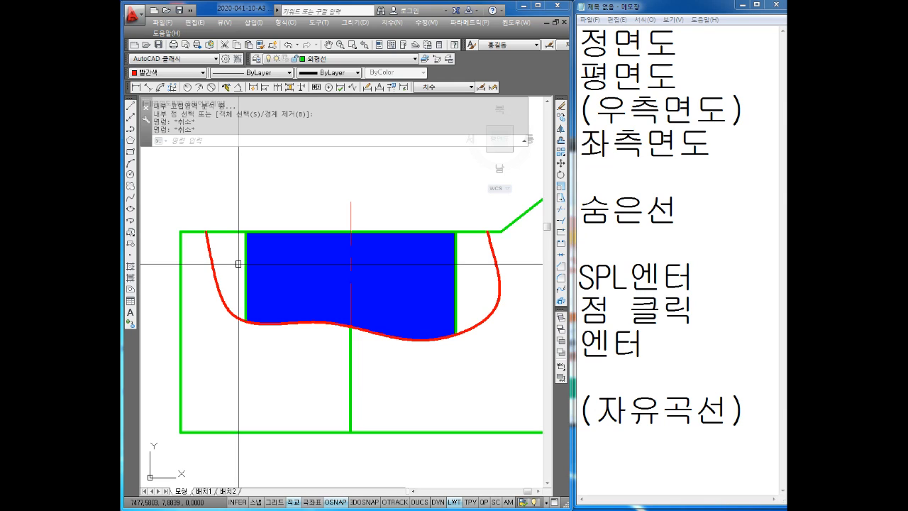
key("Escape")
key("Escape")
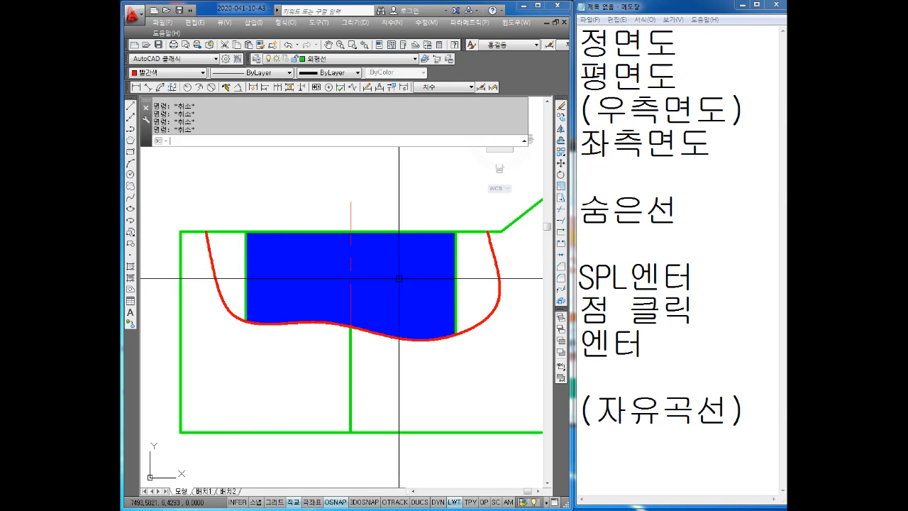
In the Notepad notes, add "H엔터" after a blank line below "(자유곡선)"
left_click(588, 456)
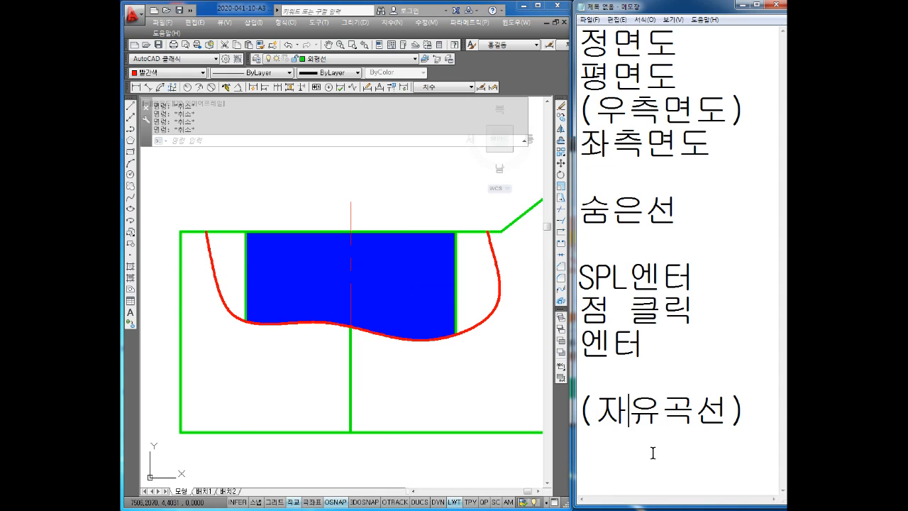
type("자유곡선)")
key("Return")
key("Return")
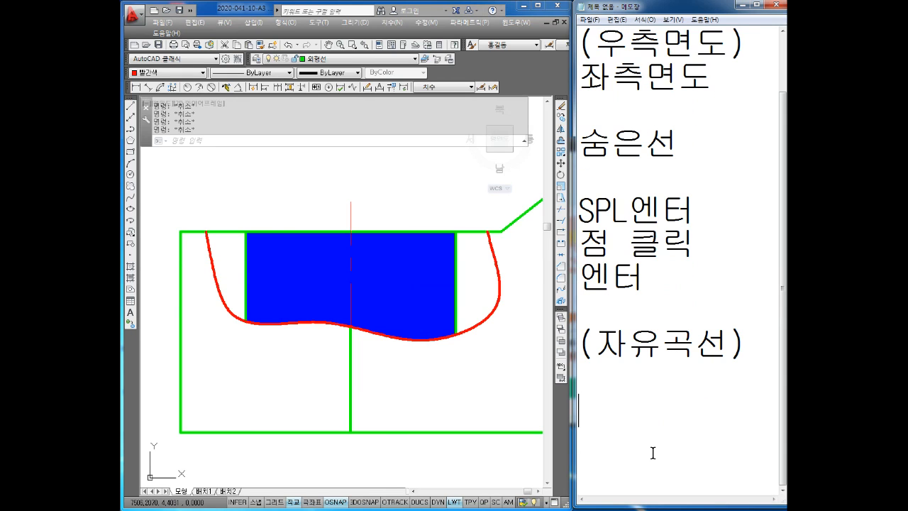
type("H엔터")
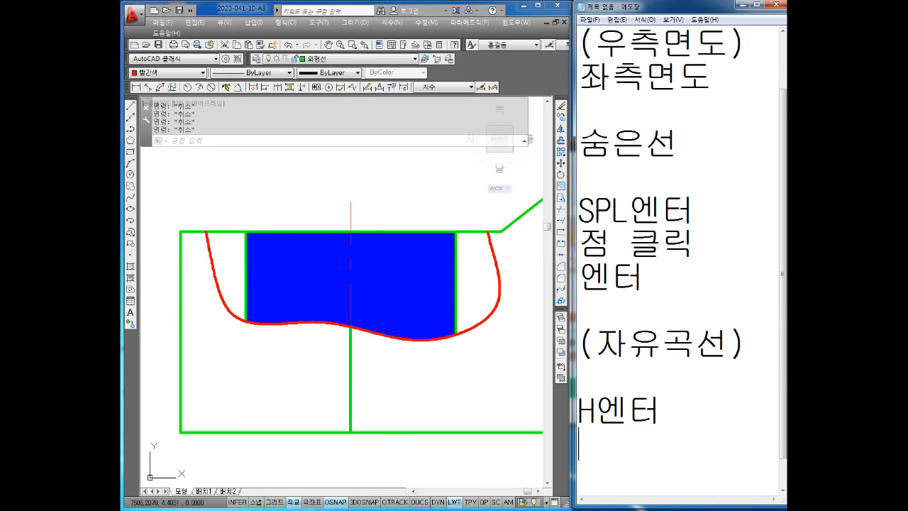
Back in AutoCAD, start a hatch with the colour set to 현재 사용 (use current) and the pattern set to ANSI31
type("H")
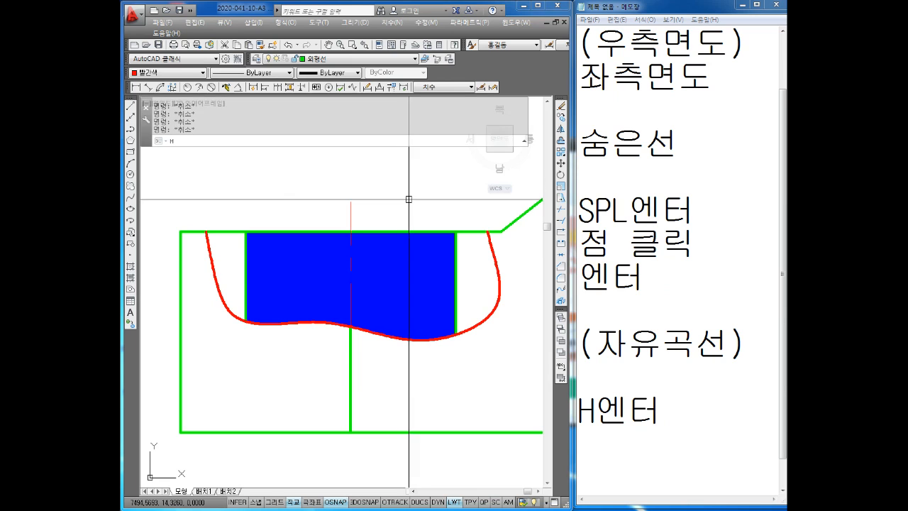
key("Return")
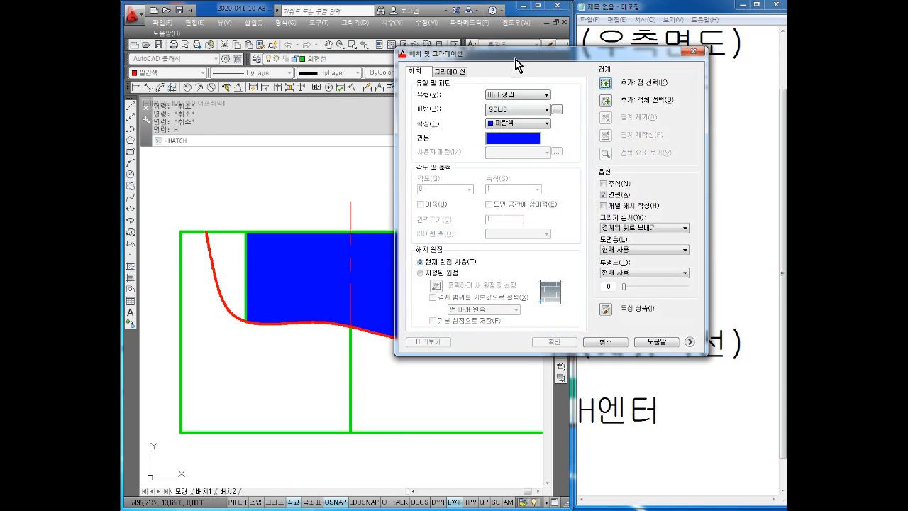
left_click_drag(515, 62, 530, 59)
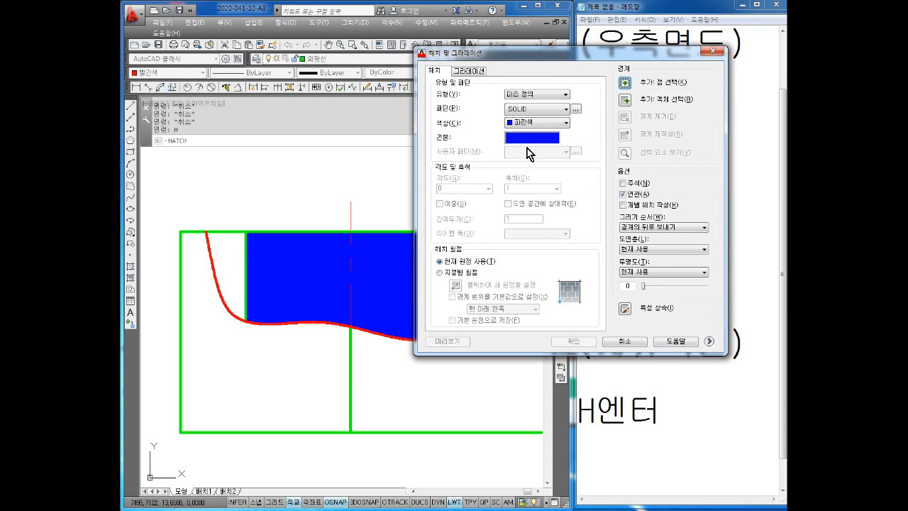
left_click(523, 124)
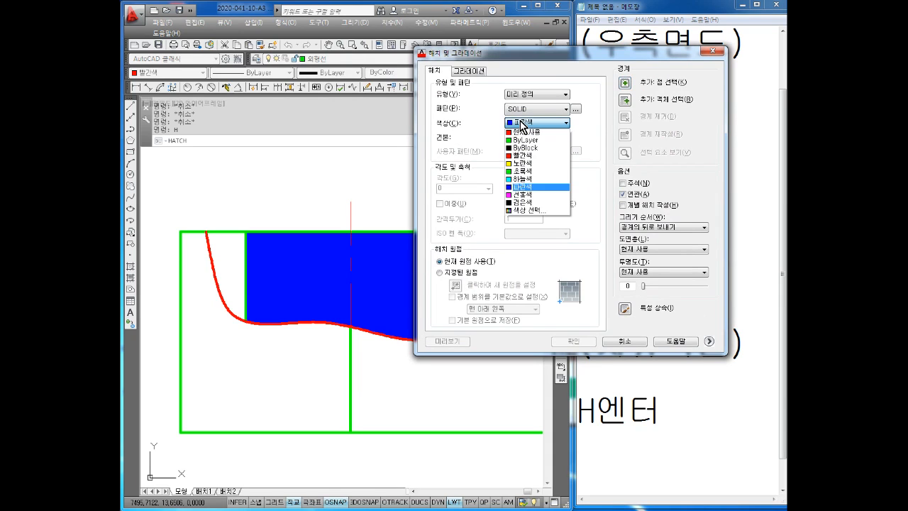
left_click(525, 132)
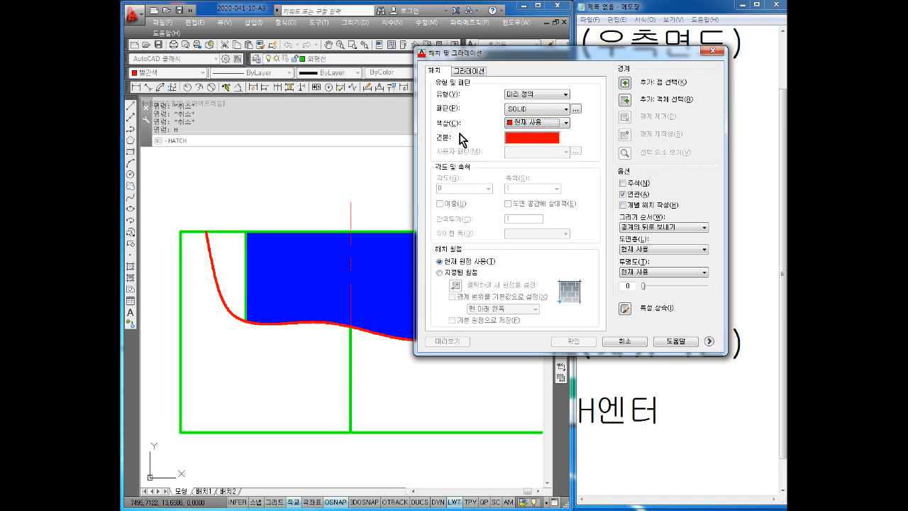
left_click(528, 139)
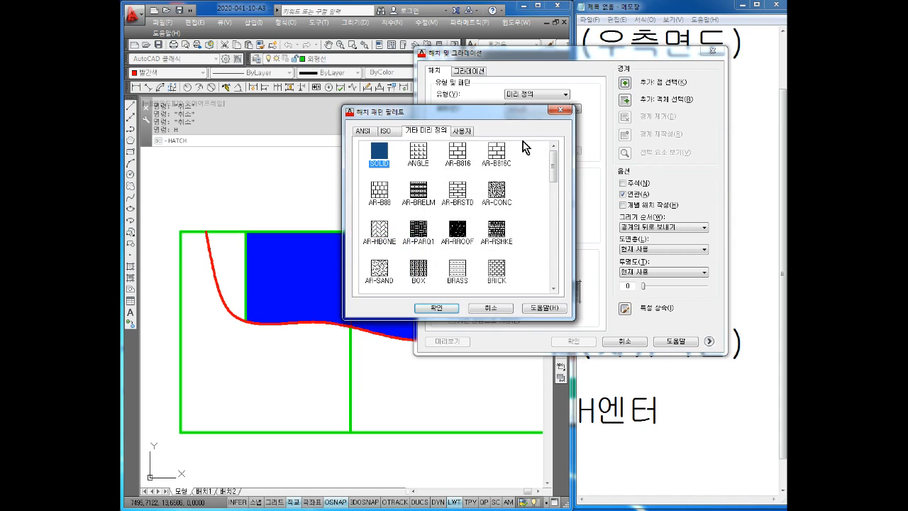
left_click(363, 131)
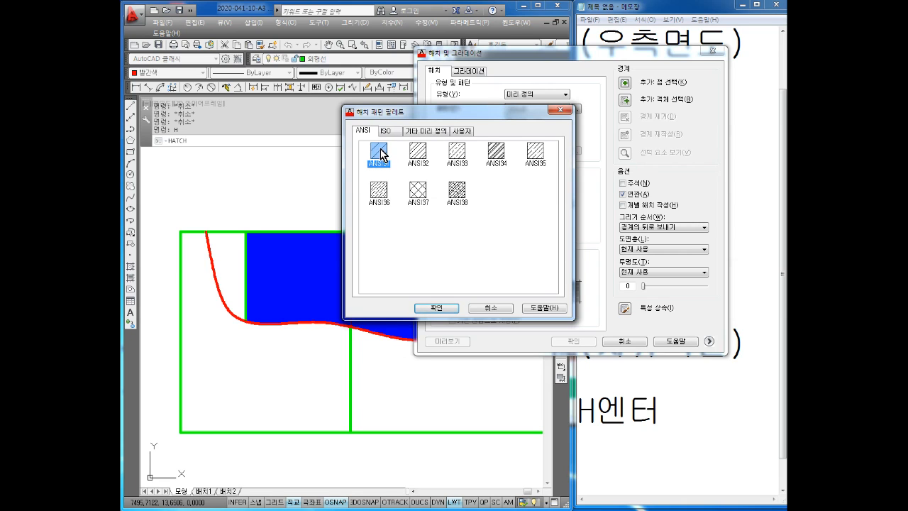
left_click(437, 308)
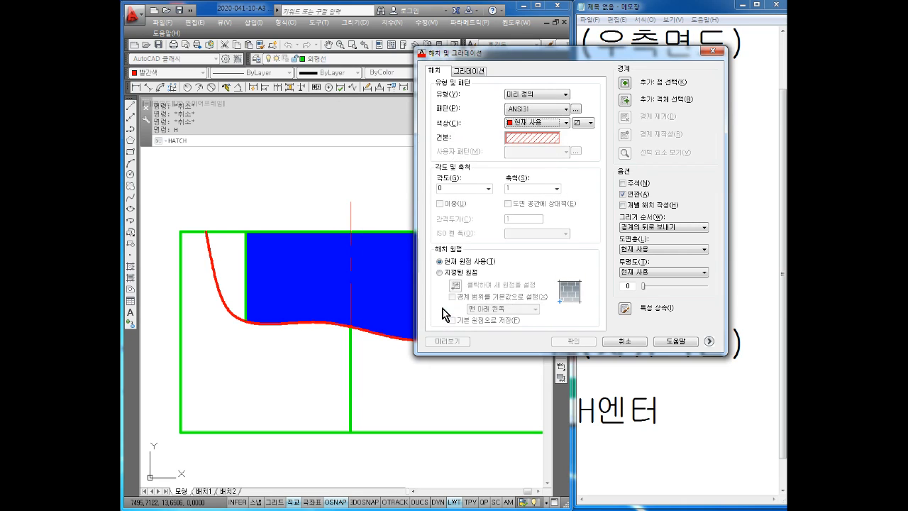
Try an ANSI31 hatch at scale 1 in the areas between the break-line spline and both hole edge lines and preview it
left_click(627, 83)
left_click(226, 246)
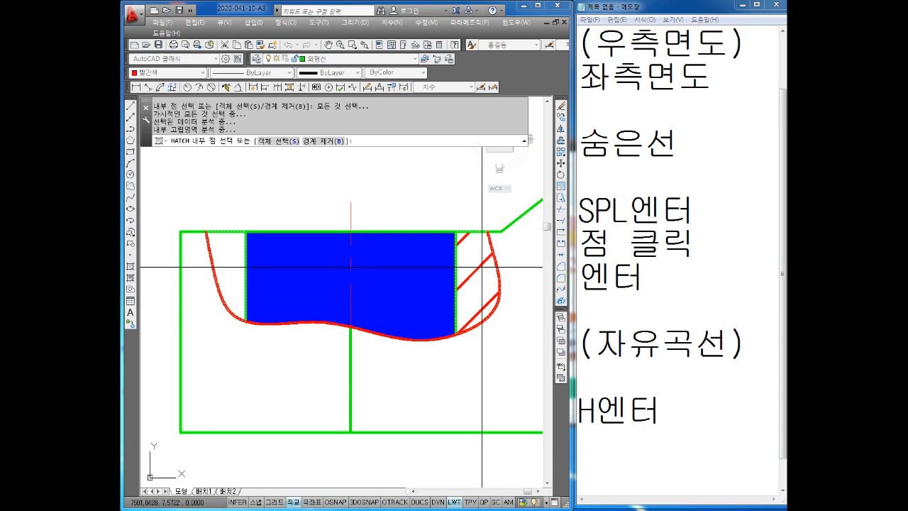
key("Return")
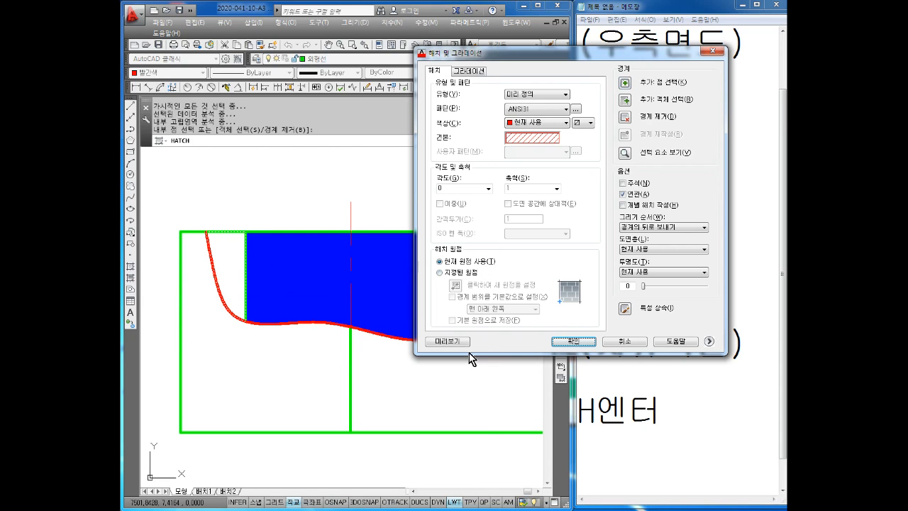
left_click(447, 341)
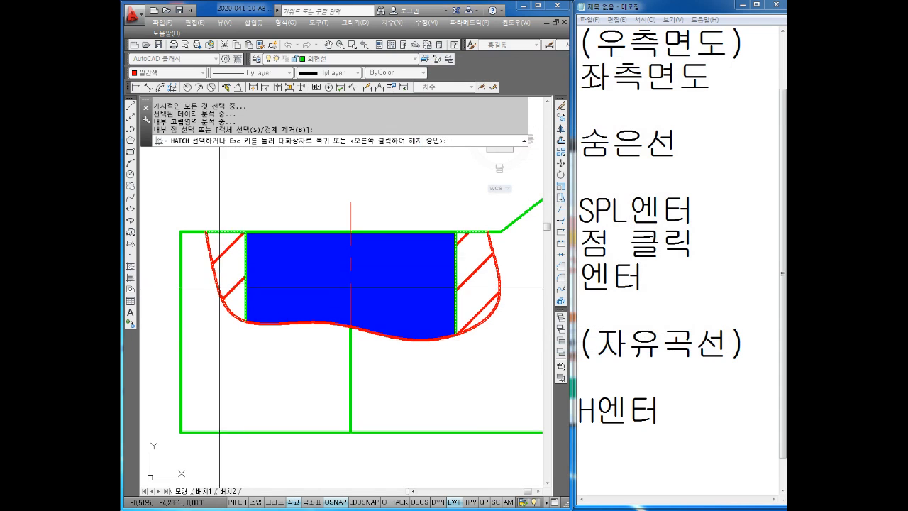
key("Escape")
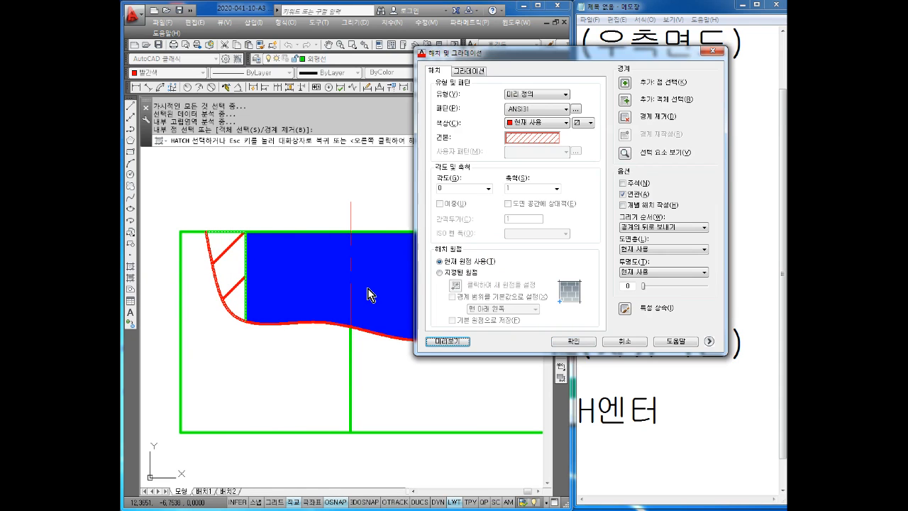
key("Return")
key("Return")
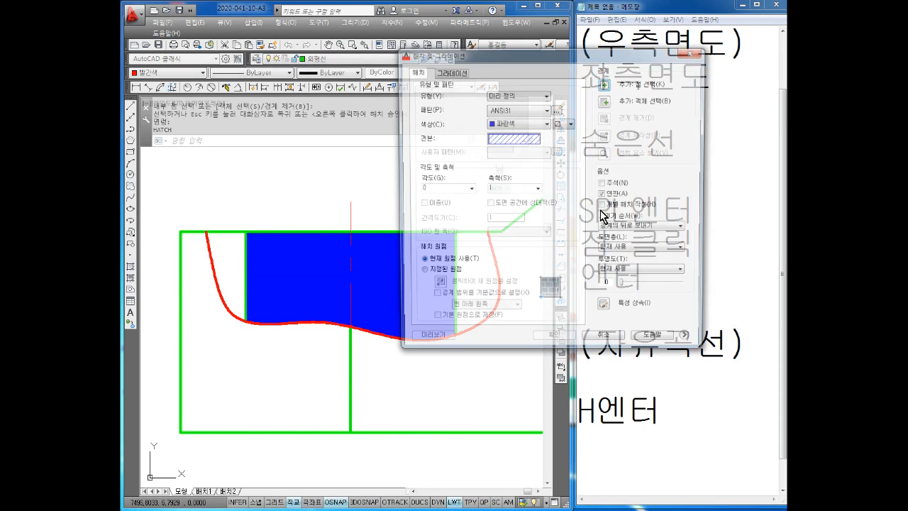
Try the ANSI31 hatch with 파란색 (blue) in the two areas outside the hole edge lines
left_click(606, 83)
left_click(474, 291)
key("Return")
Hatch both areas outside the hole edge lines with ANSI31 at scale 1, with the colour set to 현재 사용 (use current)
left_click(518, 123)
left_click(502, 136)
left_click(605, 84)
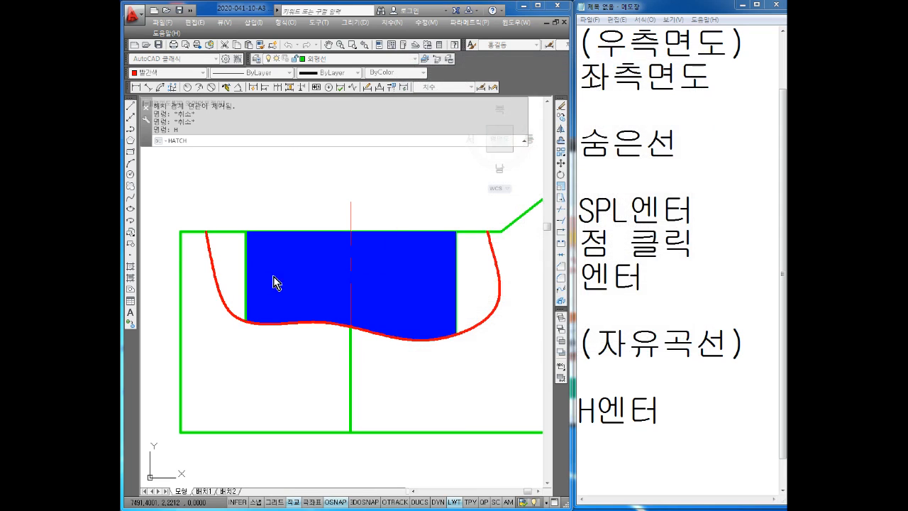
left_click(475, 280)
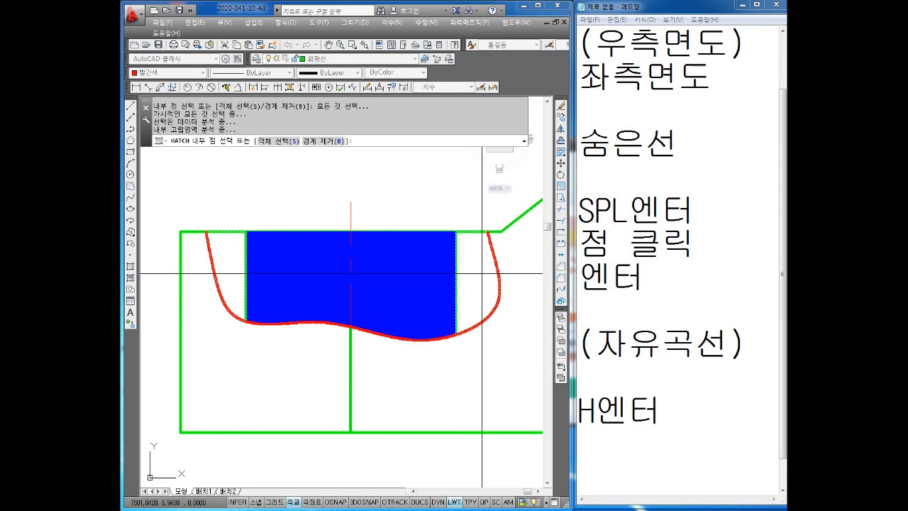
key("Return")
left_click(554, 342)
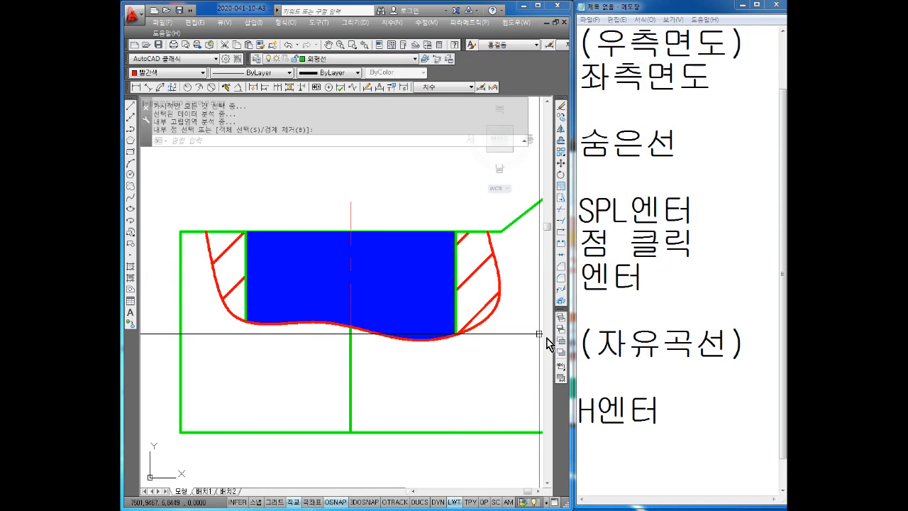
Delete the solid blue hatch between the two hole edge lines
key("Escape")
key("Escape")
left_click(385, 277)
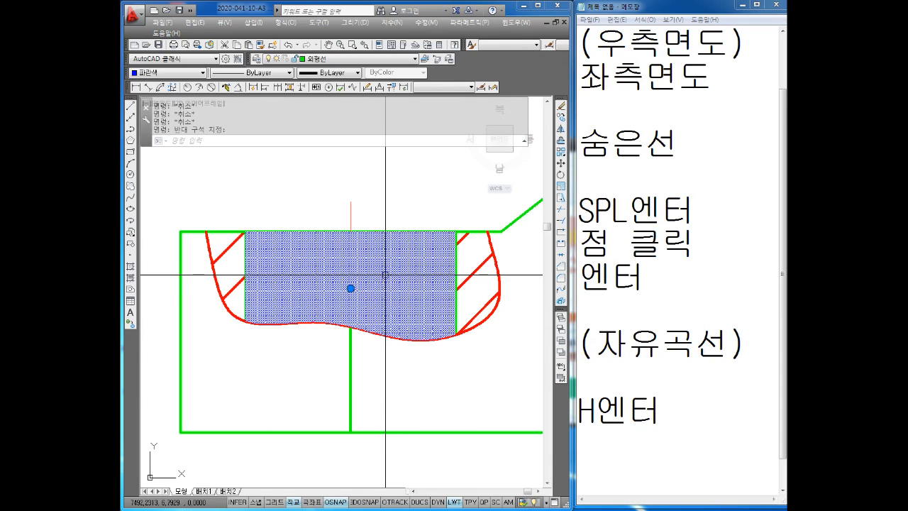
key("Delete")
Set the lineweight of the break-line spline and the section hatch to 기본값 (default)
left_click(370, 338)
left_click(238, 264)
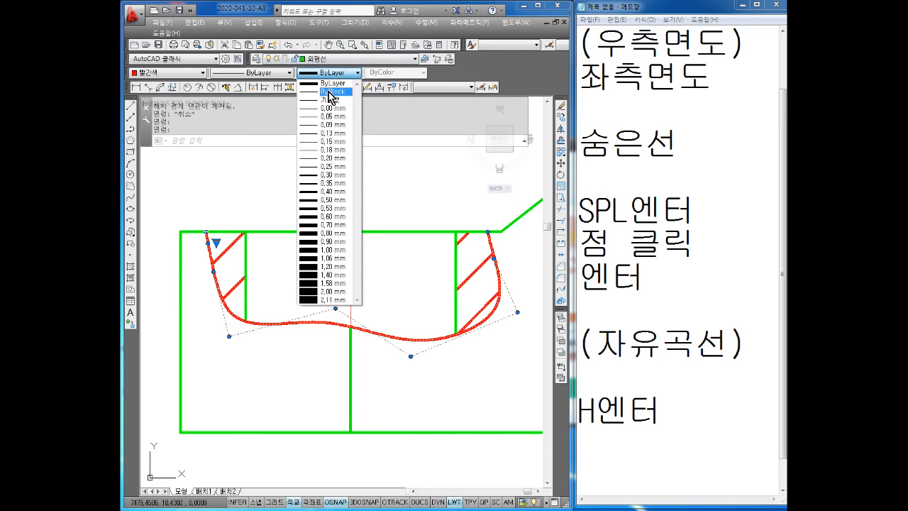
key("Escape")
key("Escape")
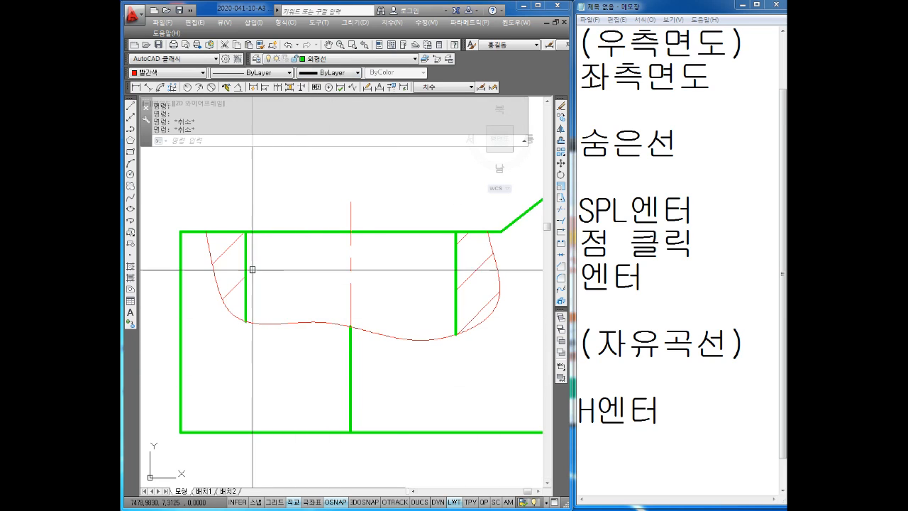
Examine the section hatch's line spacing and its quick properties
scroll(307, 305, "up", 2)
scroll(288, 315, "down", 2)
middle_click_drag(411, 353, 417, 344)
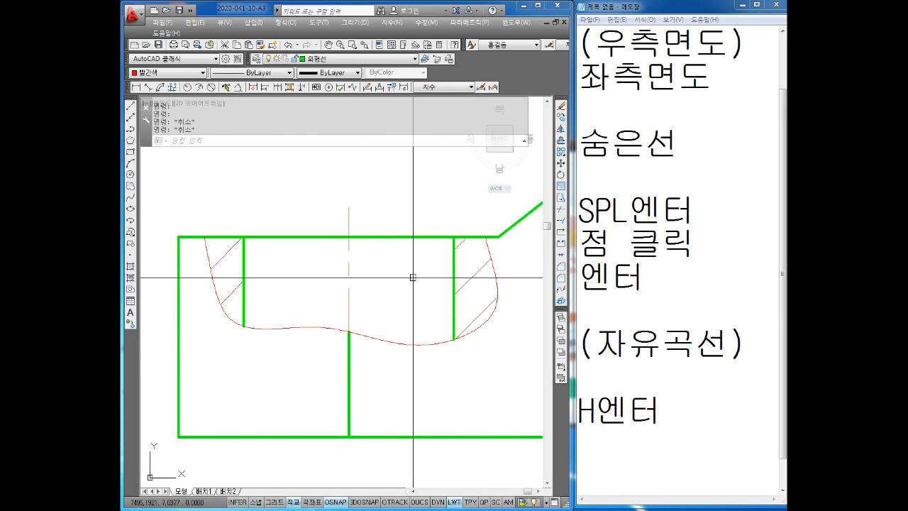
left_click(471, 277)
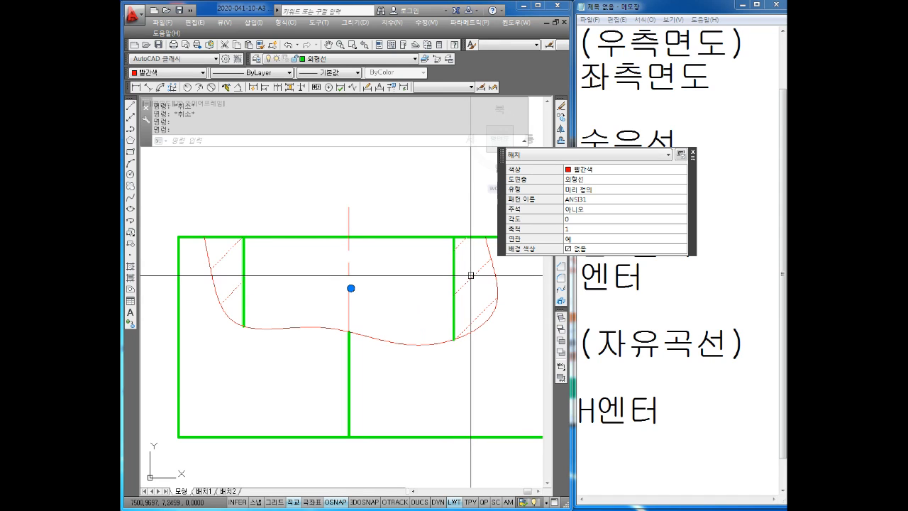
key("Escape")
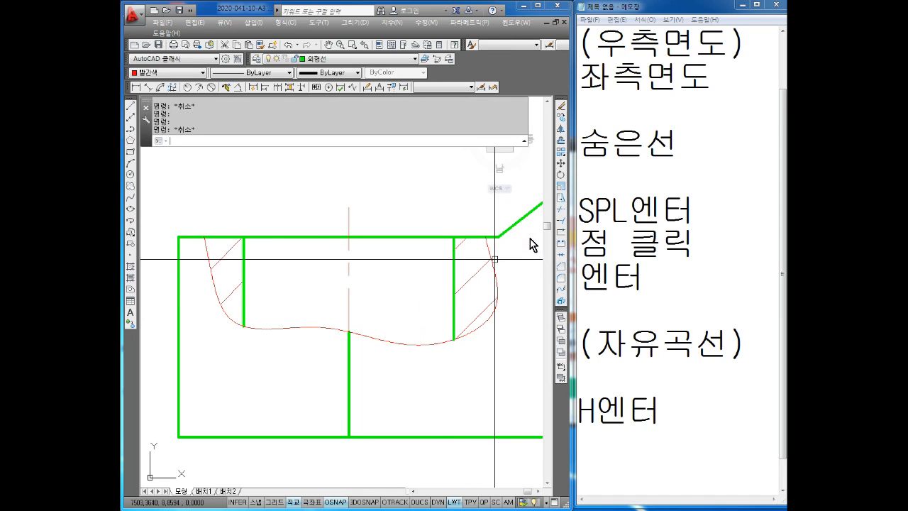
scroll(434, 262, "up", 5)
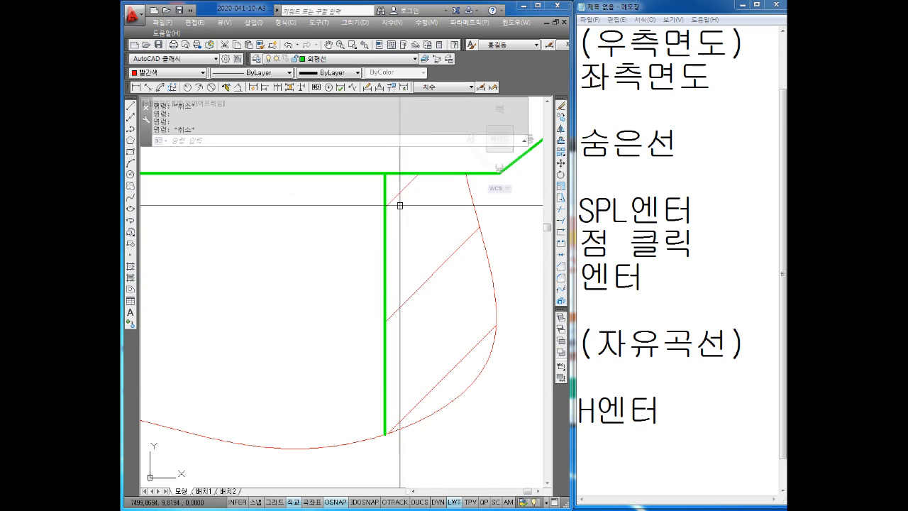
scroll(438, 270, "down", 3)
key("Escape")
Set the section hatch's scale to 0.52 in its quick properties
left_click(435, 284)
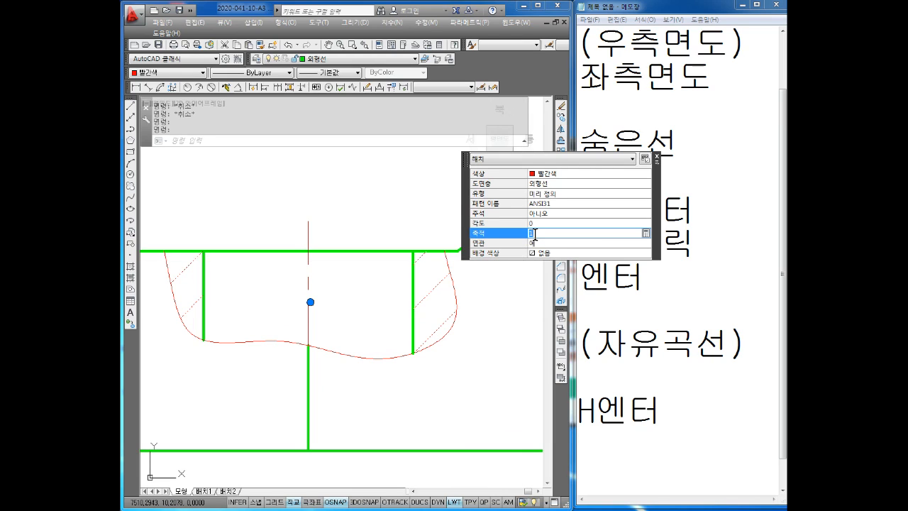
key("Return")
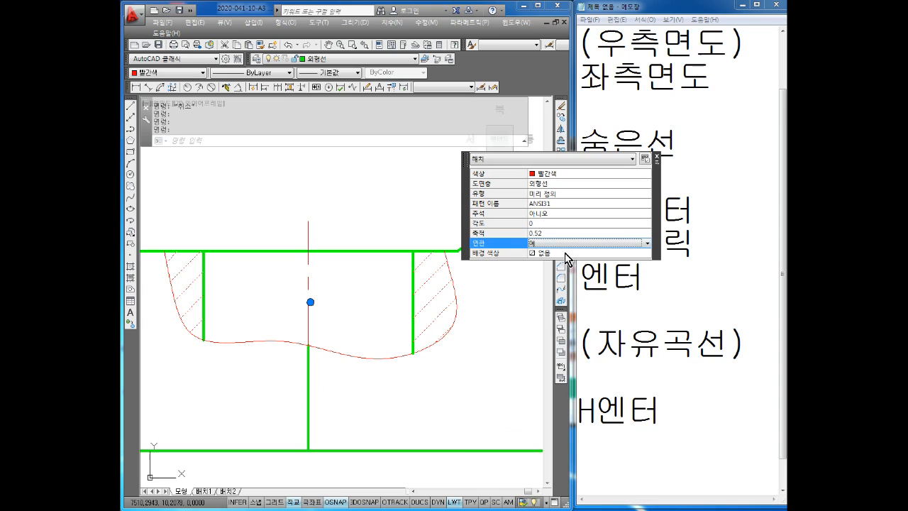
left_click(543, 234)
left_click(656, 156)
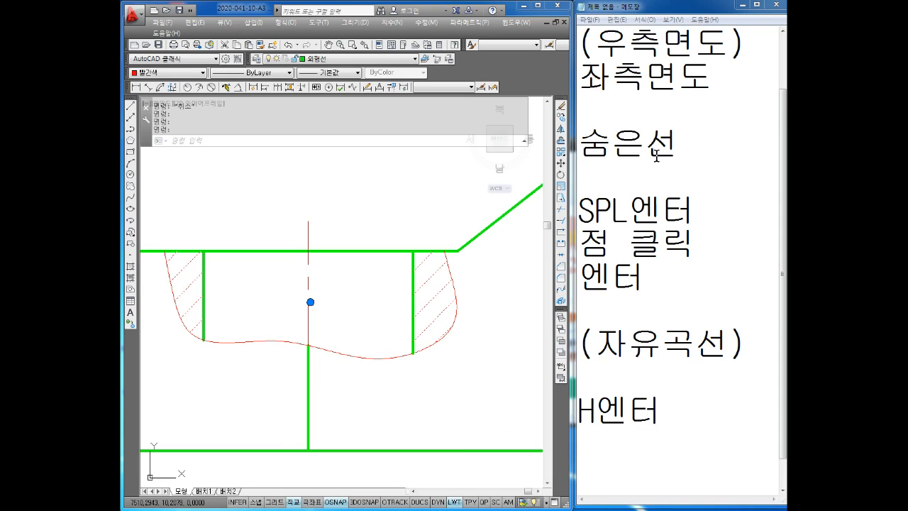
key("Escape")
key("Escape")
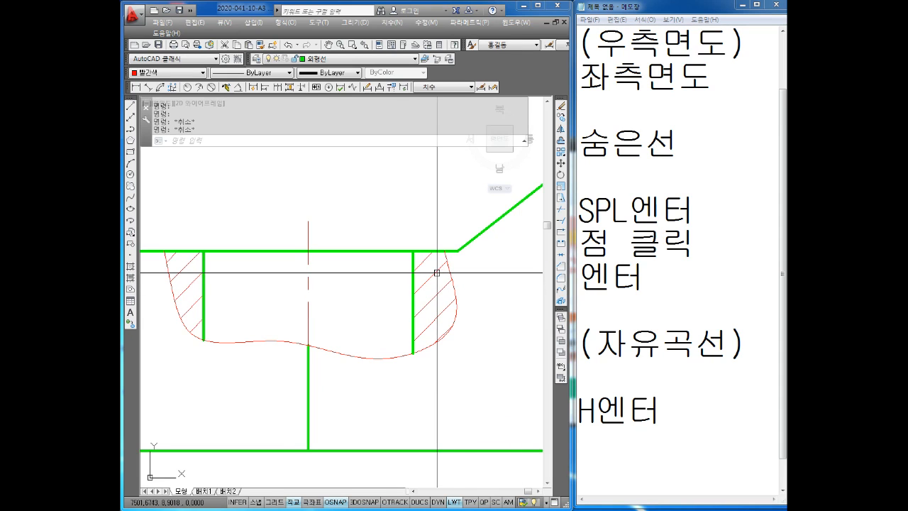
Set the section hatch's scale to 0.5 in its quick properties
left_click(437, 270)
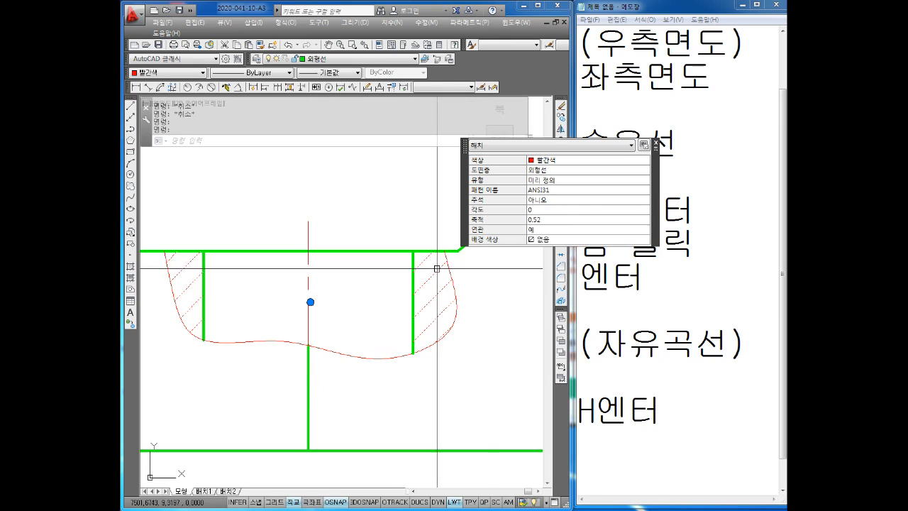
left_click(533, 221)
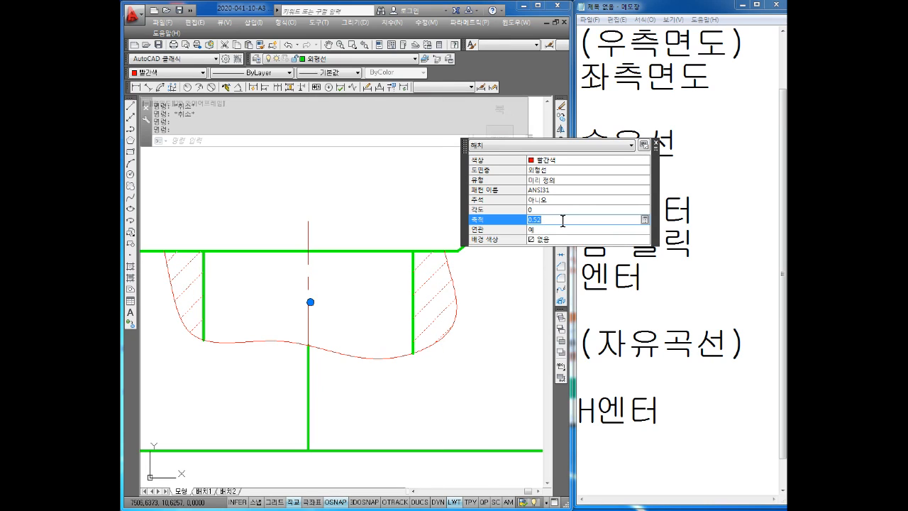
left_click(565, 228)
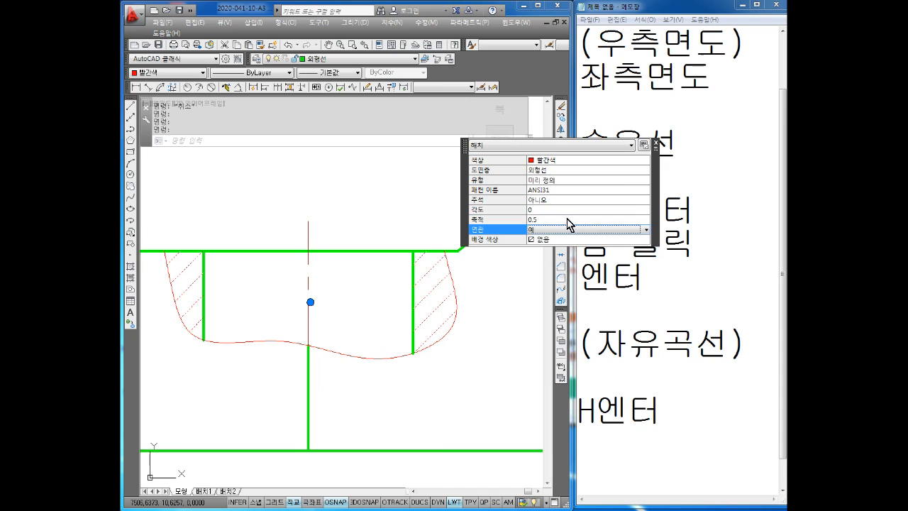
key("Escape")
key("Escape")
key("Escape")
Delete the section hatch on both sides of the hole
scroll(424, 263, "up", 4)
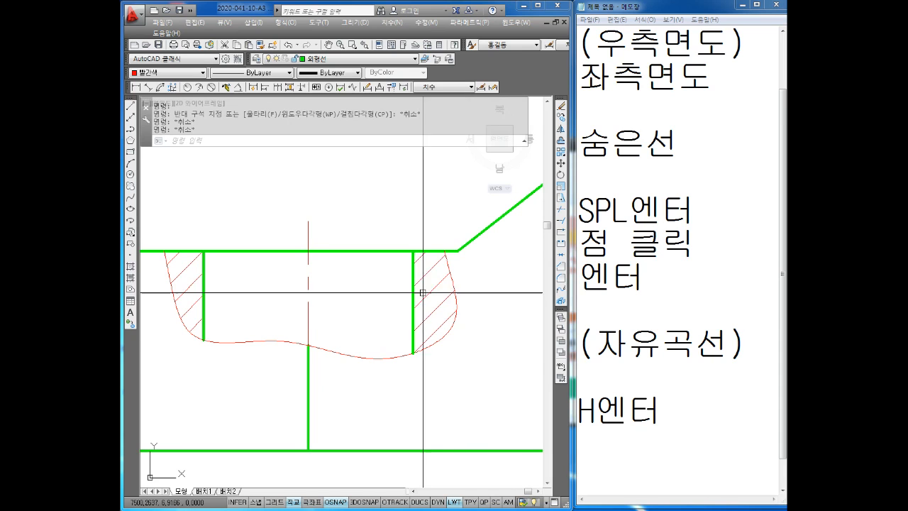
scroll(432, 276, "down", 2)
mouse_move(432, 275)
middle_mouse_down()
mouse_move(507, 280)
mouse_move(482, 273)
middle_mouse_up()
middle_click_drag(341, 281, 307, 279)
key("Escape")
key("Escape")
left_click(446, 281)
key("Delete")
Hatch the two areas between the break-line spline and the hole edge lines with ANSI31 at scale 0.5
type("h")
key("Return")
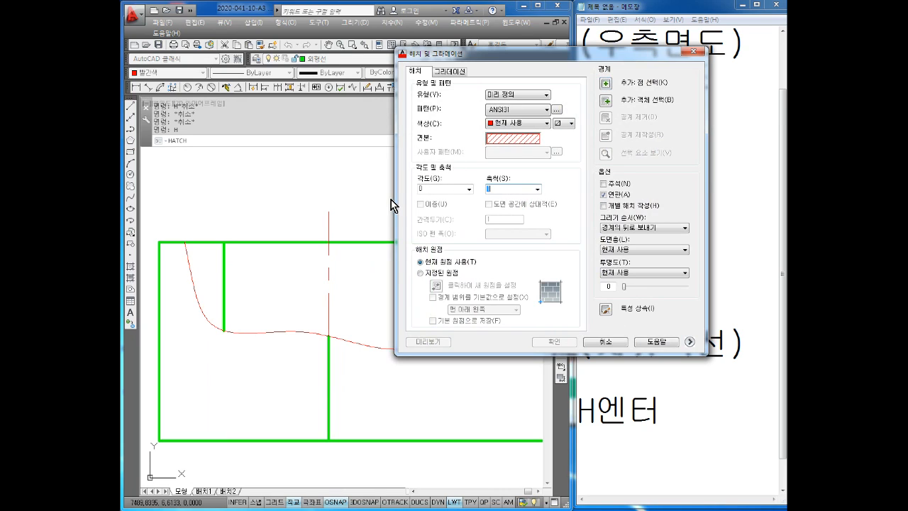
left_click(606, 85)
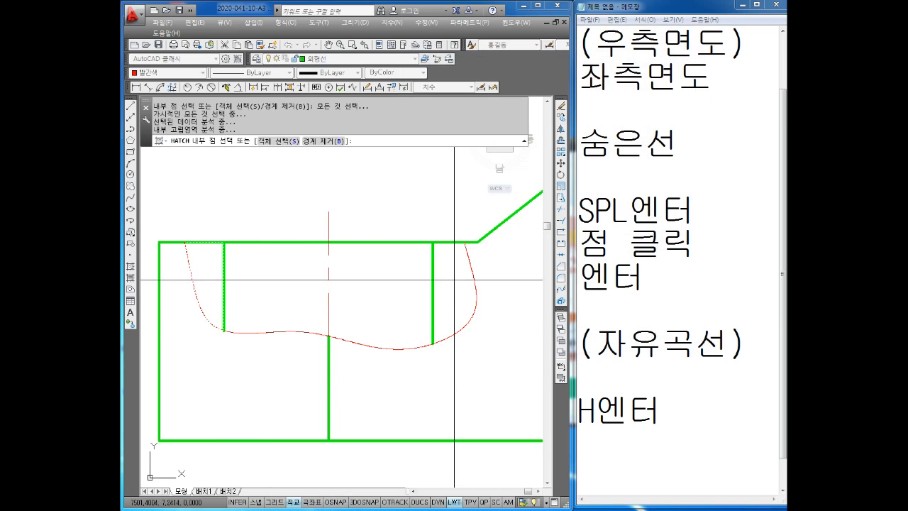
key("Return")
left_click(554, 341)
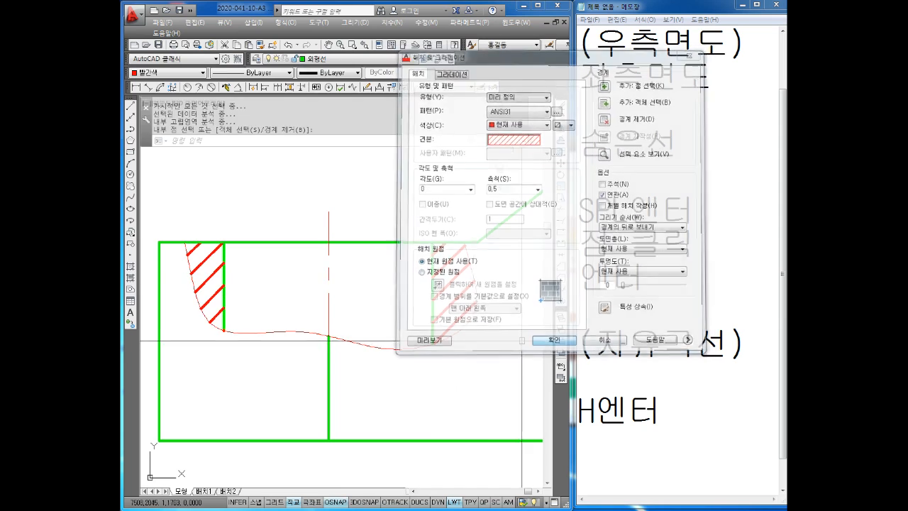
Set the lineweight of the new section hatch to 기본값 (default)
key("Escape")
key("Escape")
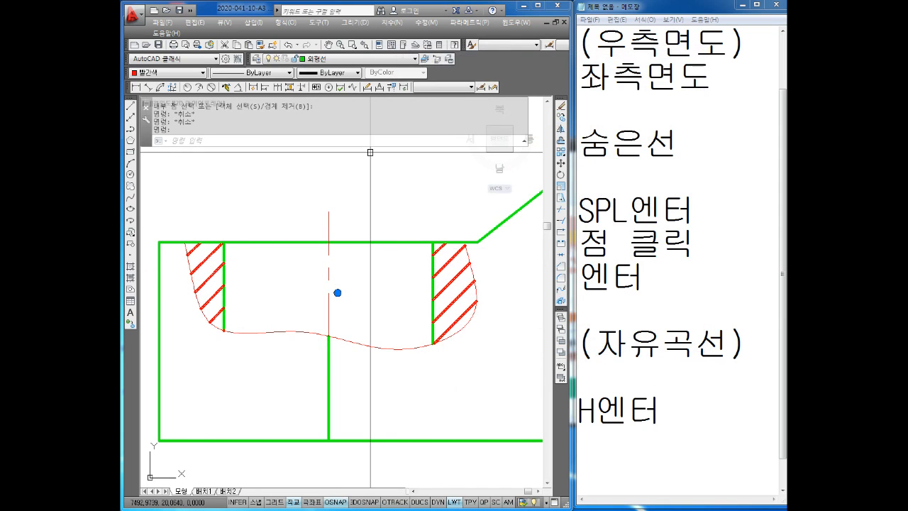
left_click(329, 72)
left_click(323, 91)
left_click(330, 73)
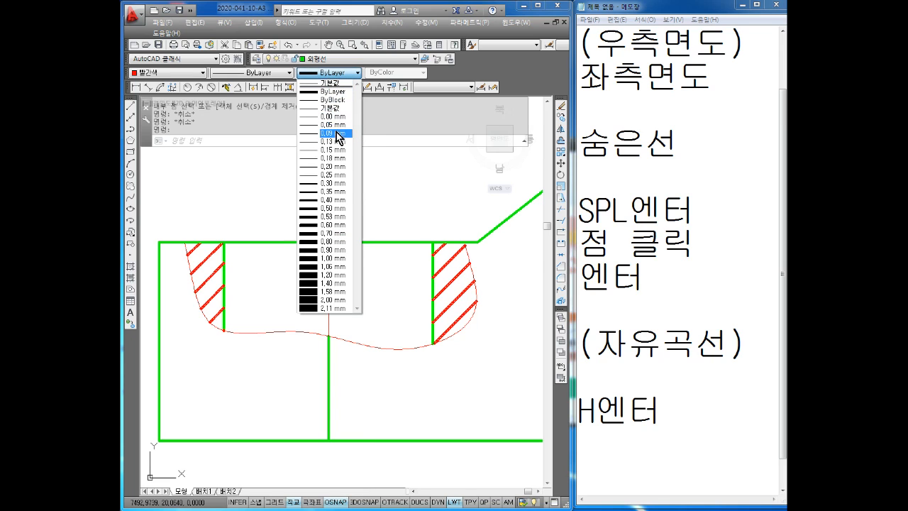
key("Escape")
key("Escape")
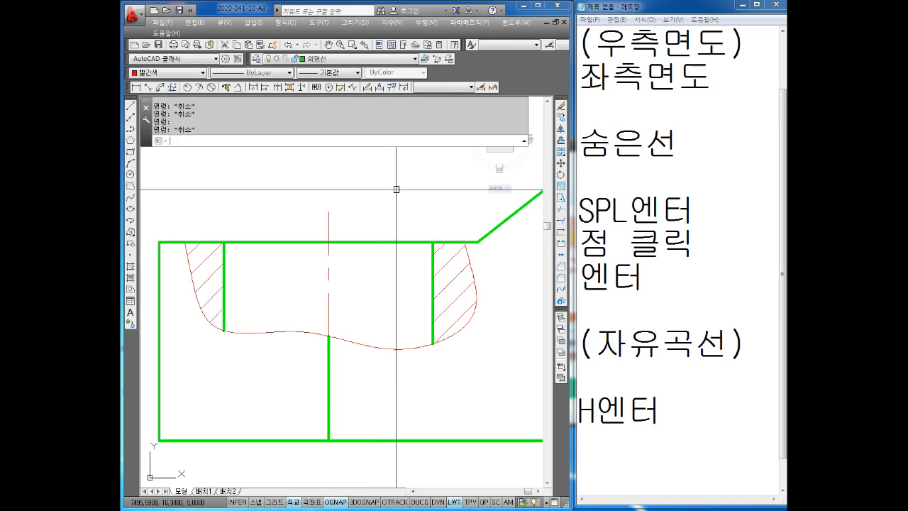
Delete the section hatch and the break-line spline from the front view
scroll(442, 298, "down", 3)
scroll(479, 295, "up", 1)
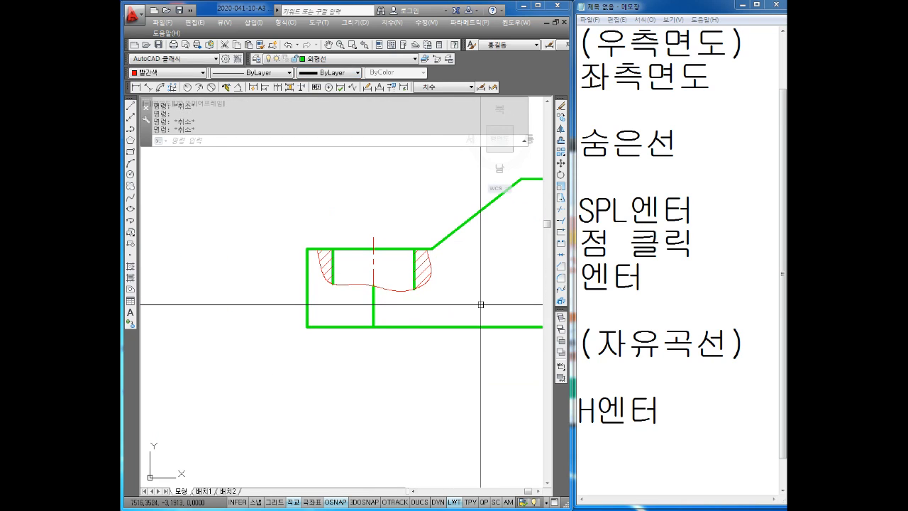
scroll(415, 256, "up", 2)
left_click(432, 273)
key("Delete")
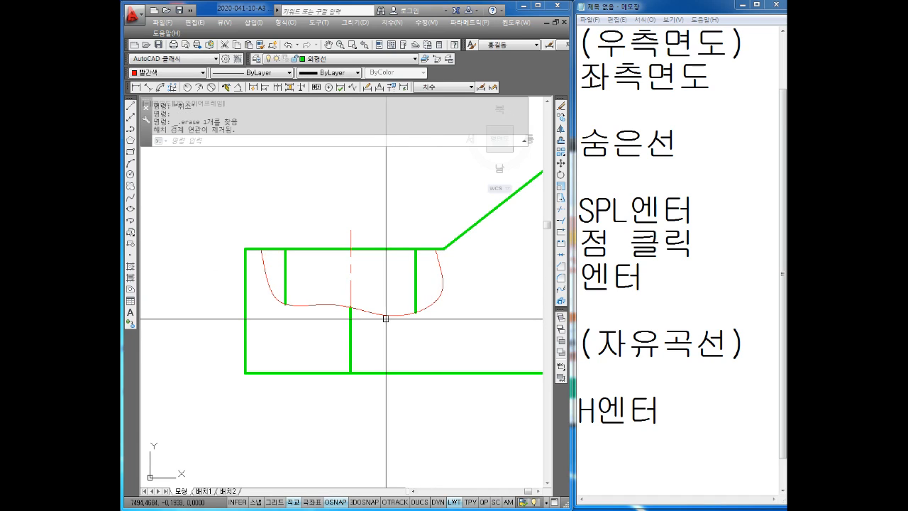
left_click(383, 317)
key("Delete")
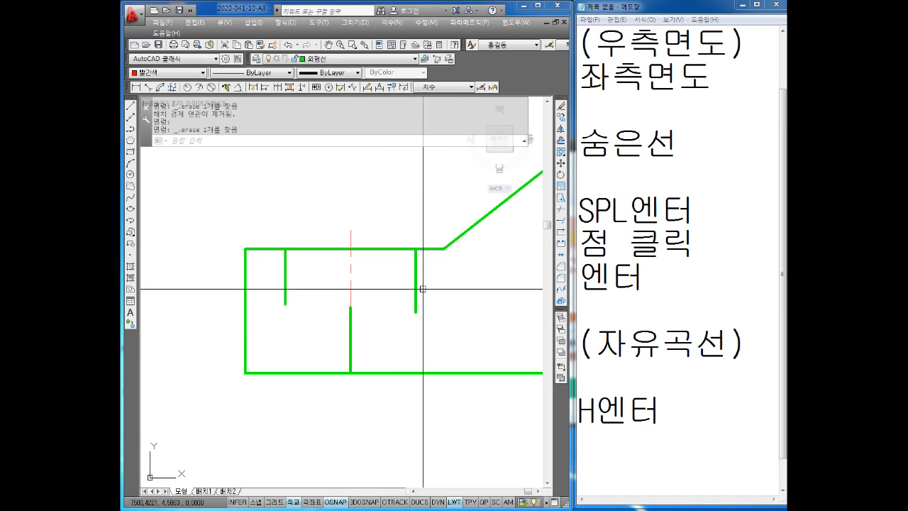
Delete the hole's right edge line and the green vertical line below the centre line
left_click(415, 280)
key("Delete")
key("Escape")
key("Escape")
key("Escape")
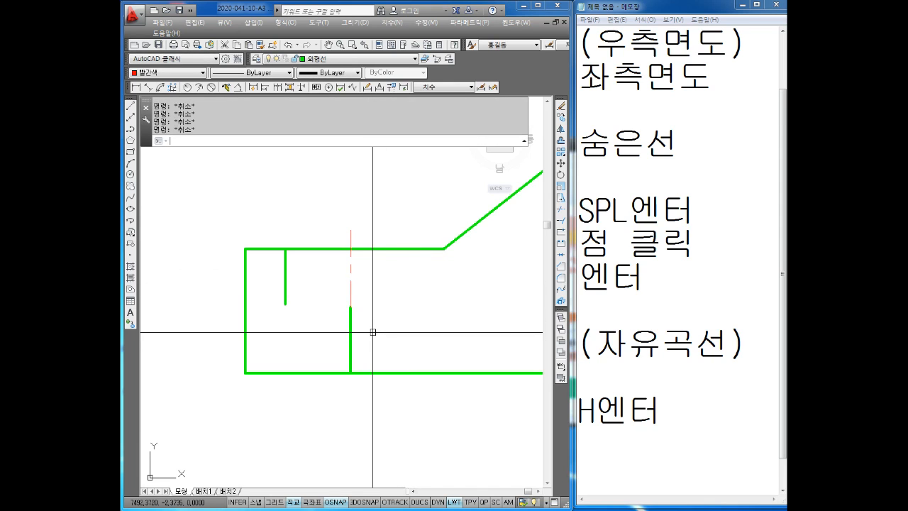
left_click(352, 325)
key("Delete")
Stretch the centre line's lower end to just below the front view's bottom edge
left_click(350, 294)
left_click(350, 307)
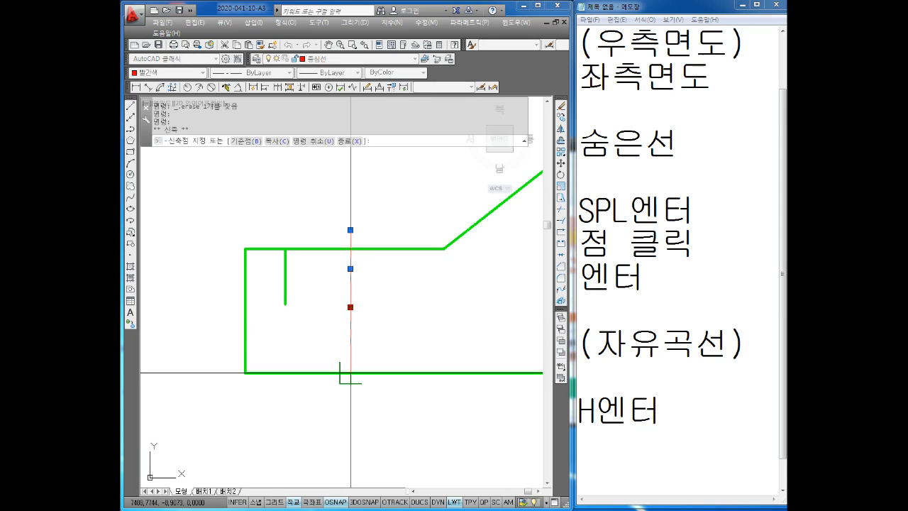
left_click(354, 387)
key("Escape")
key("Escape")
Extend the hole's left edge line down to the bottom edge of the front view
type("EX")
key("Return")
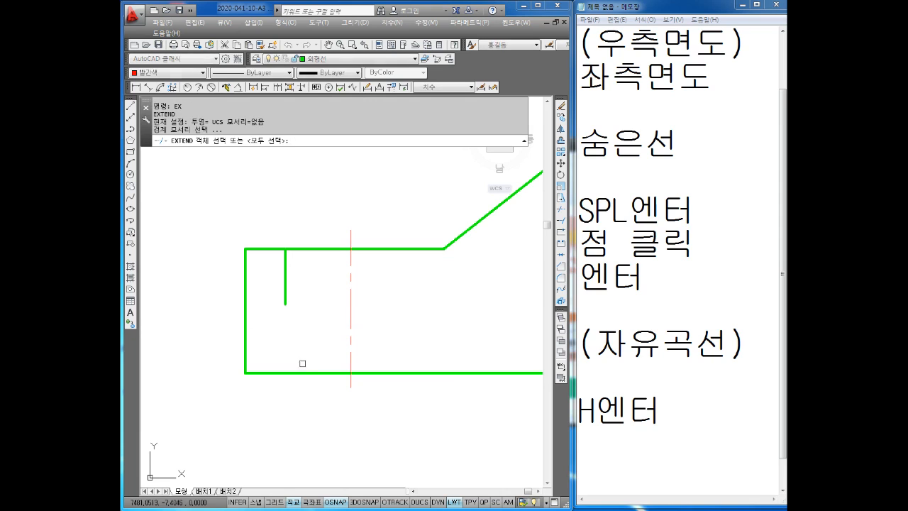
left_click(300, 372)
key("Return")
left_click(285, 287)
key("Escape")
key("Escape")
key("Escape")
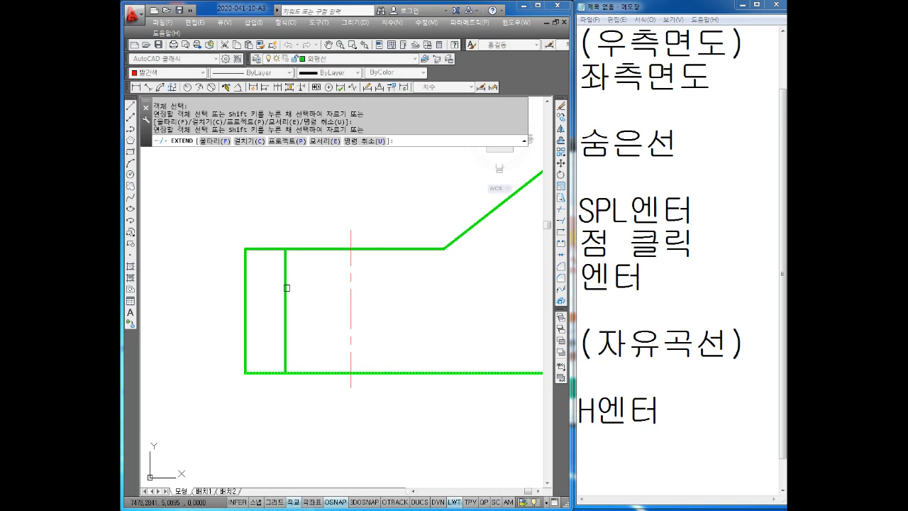
Turn ortho off and draw a wavy break-line spline between the front view's left edge and the hole edge, overshooting the outline at both ends
middle_click_drag(305, 287, 310, 286)
type("SP")
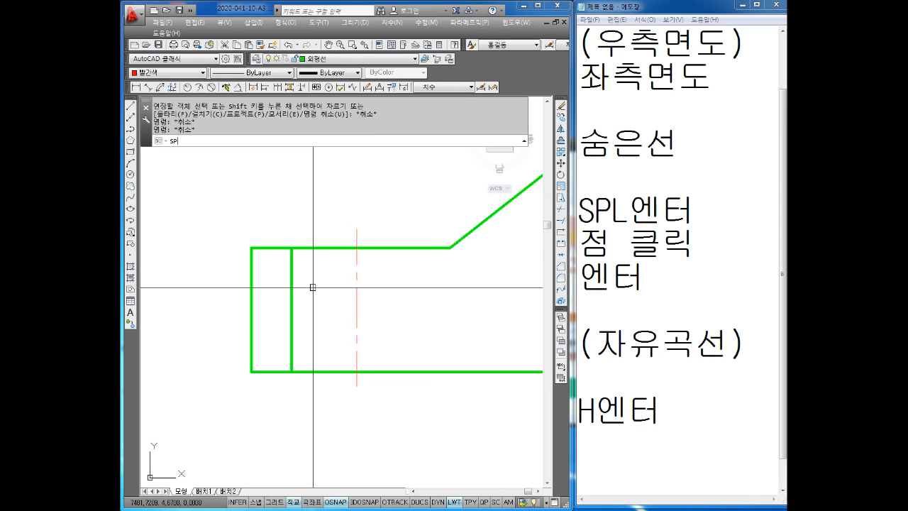
type("L")
key("Return")
left_click(286, 212)
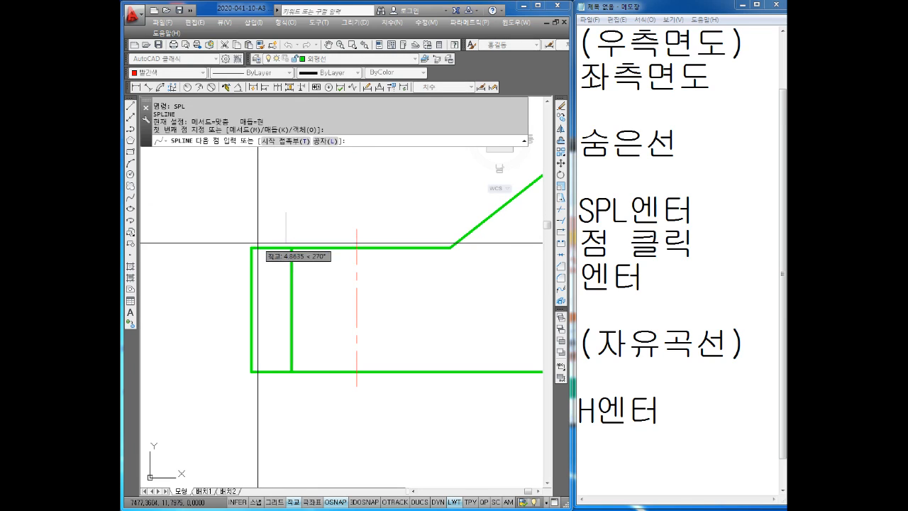
key("F8")
left_click(266, 248)
left_click(275, 292)
left_click(266, 345)
left_click(269, 373)
left_click(276, 409)
key("Return")
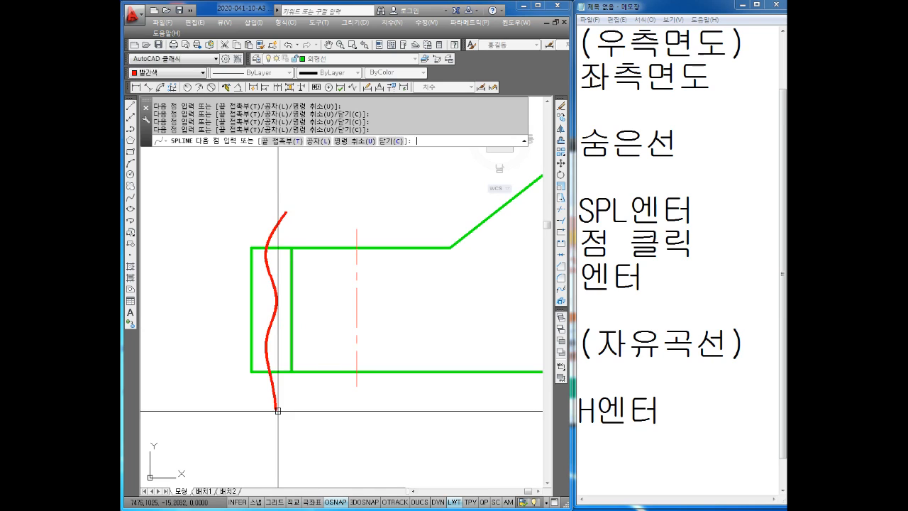
key("Return")
key("Escape")
key("Escape")
key("Escape")
key("Escape")
Trim the break-line spline's ends protruding above and below the front view outline
type("TR")
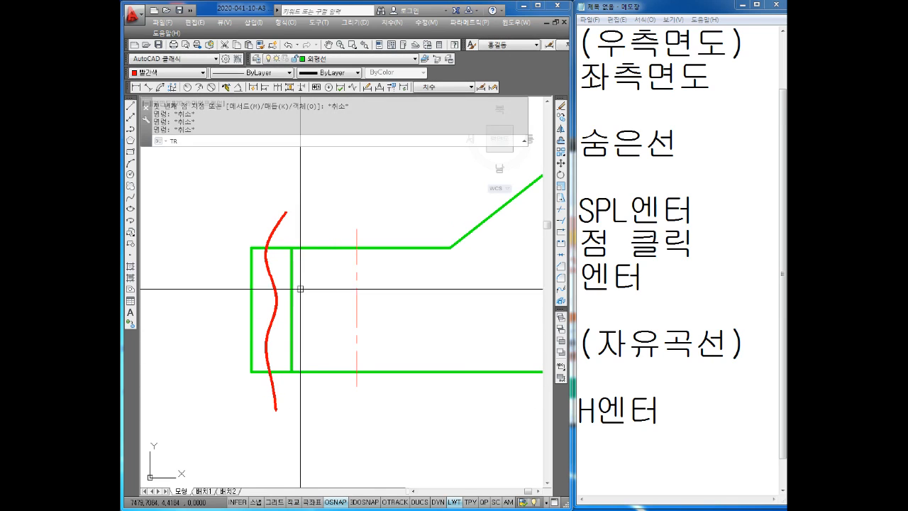
key("Return")
key("Return")
left_click(305, 196)
left_click(258, 213)
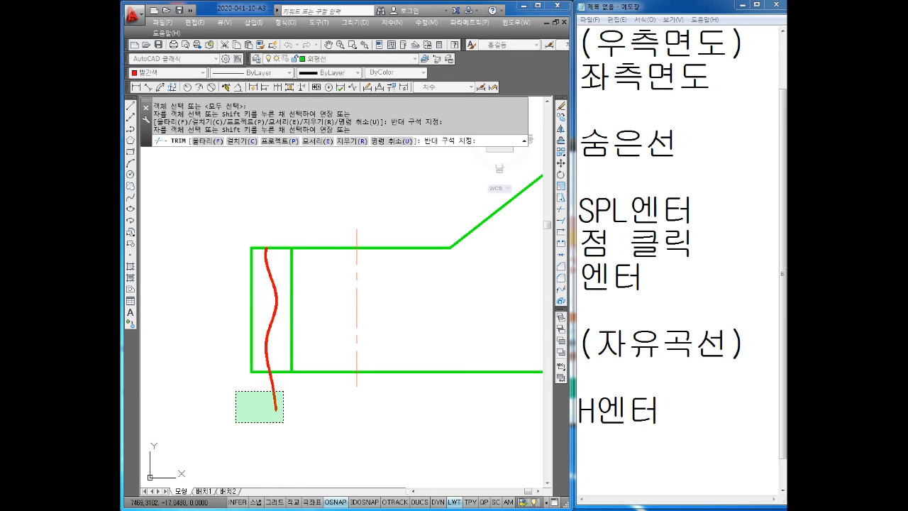
left_click(238, 417)
key("Escape")
key("Escape")
Hatch the region between the break line and the hole's left edge with ANSI31 at scale 0.5
type("H")
key("Return")
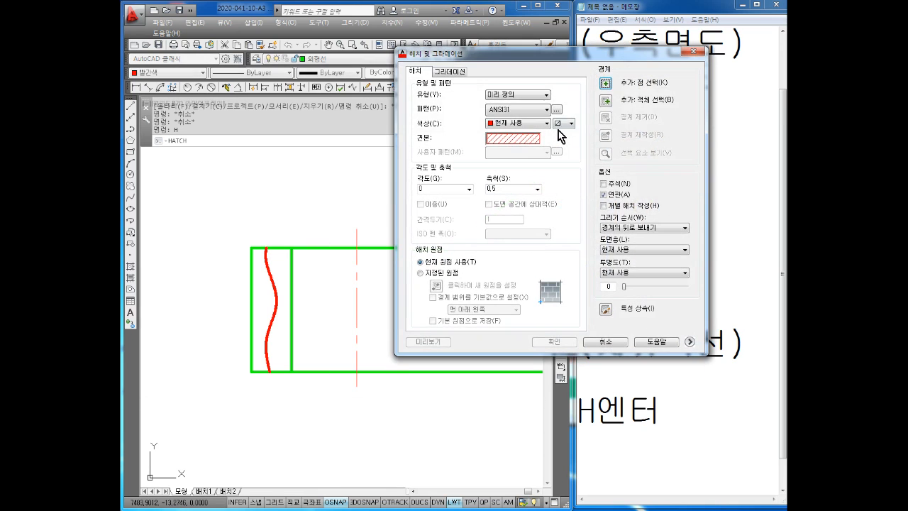
left_click(605, 84)
left_click(278, 261)
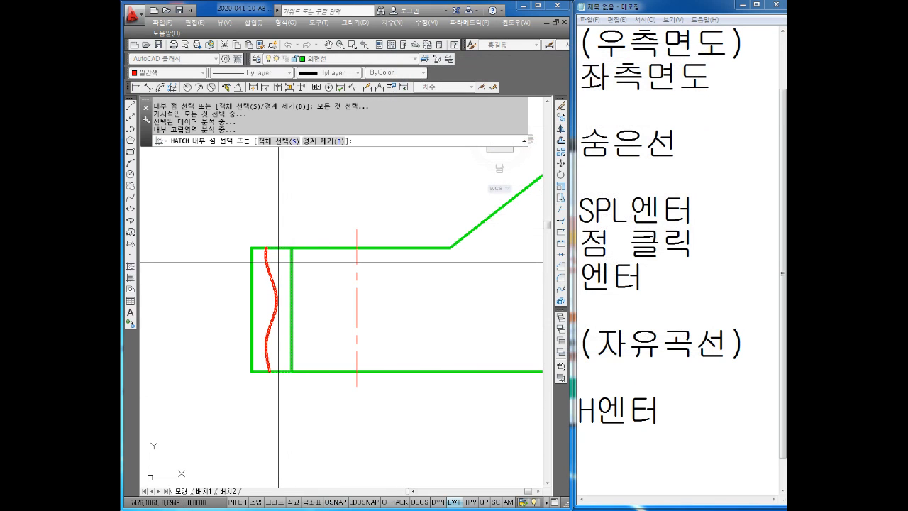
key("Return")
left_click(554, 342)
key("Escape")
key("Escape")
Set the new hatch and its break line to red (빨간색) with a thin lineweight
left_click(276, 274)
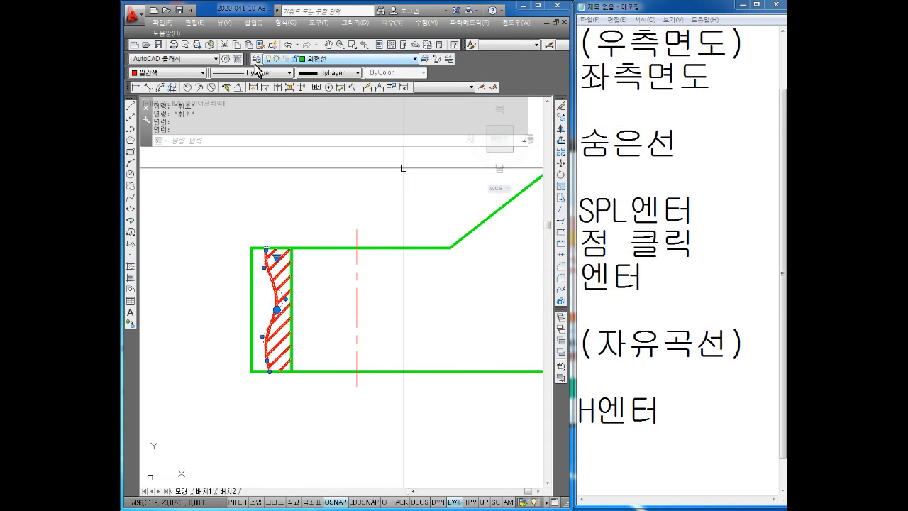
left_click(178, 75)
left_click(152, 83)
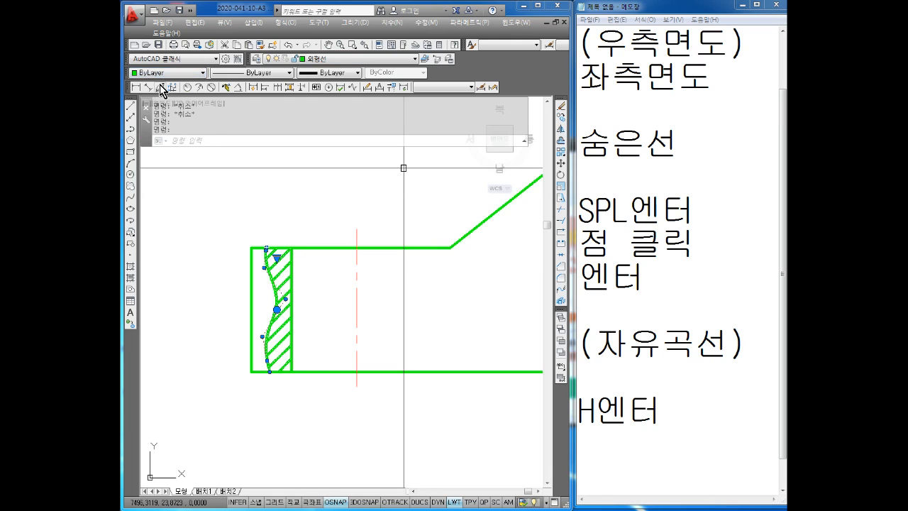
left_click(200, 73)
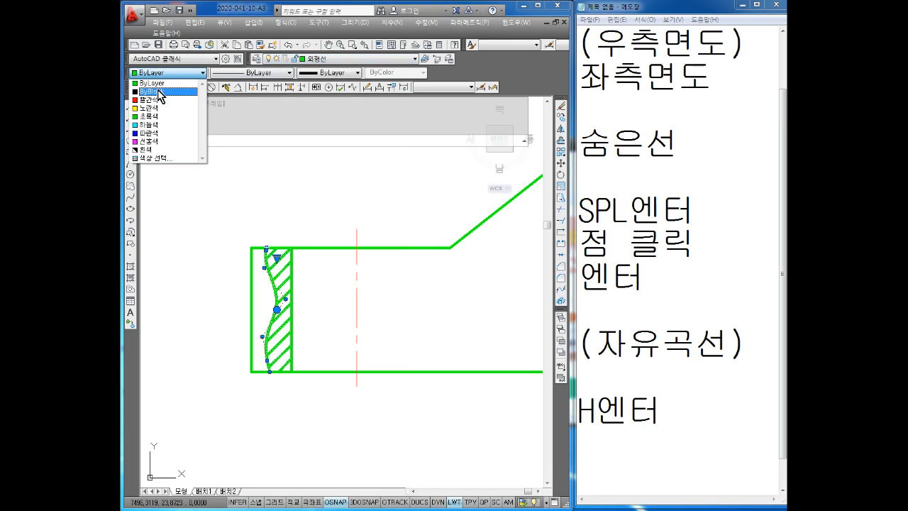
left_click(154, 100)
left_click(329, 59)
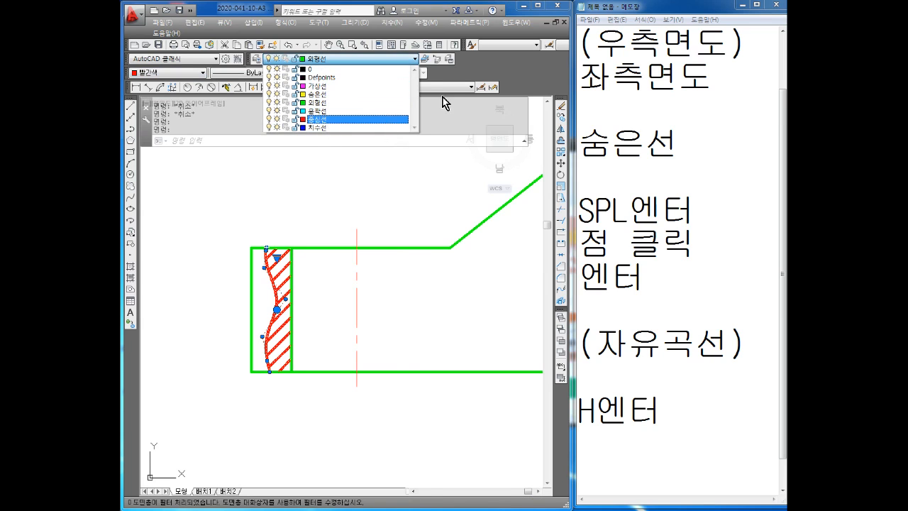
left_click(326, 73)
left_click(327, 118)
key("Escape")
key("Escape")
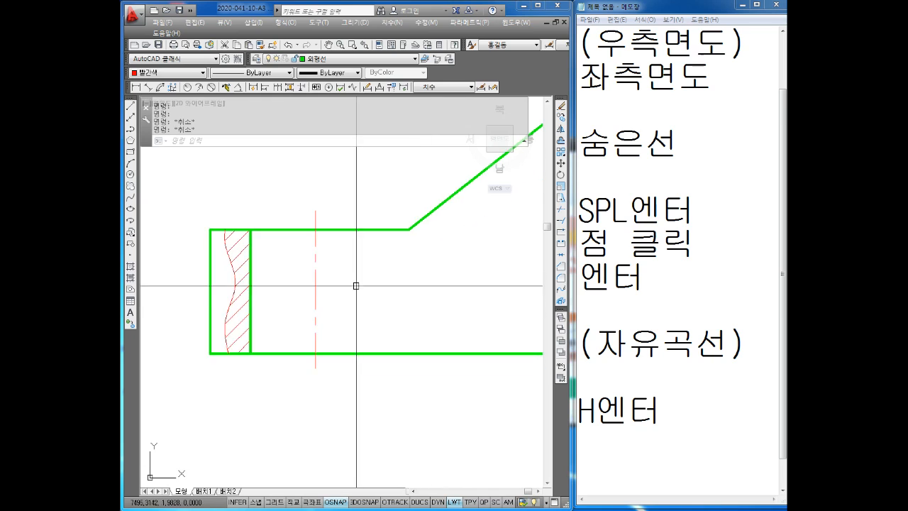
Undo back through the full-height section and the earlier deletions to restore the hole's original partial section
scroll(369, 291, "down", 2)
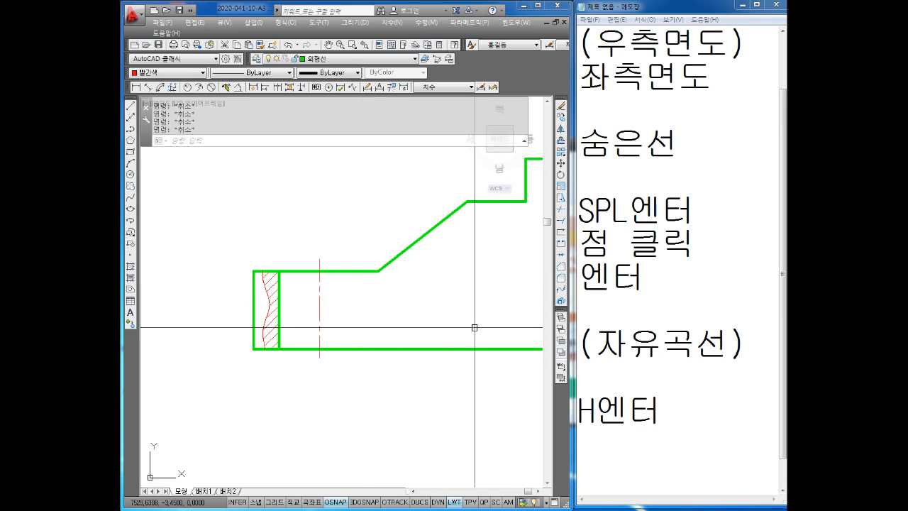
type("u")
key("Return")
type("u")
key("Return")
type("u")
key("Return")
type("u")
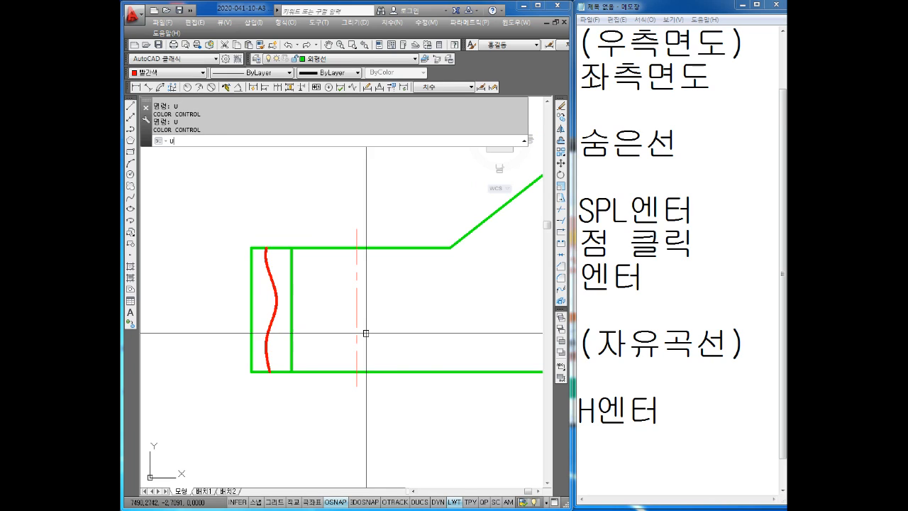
key("Return")
type("u")
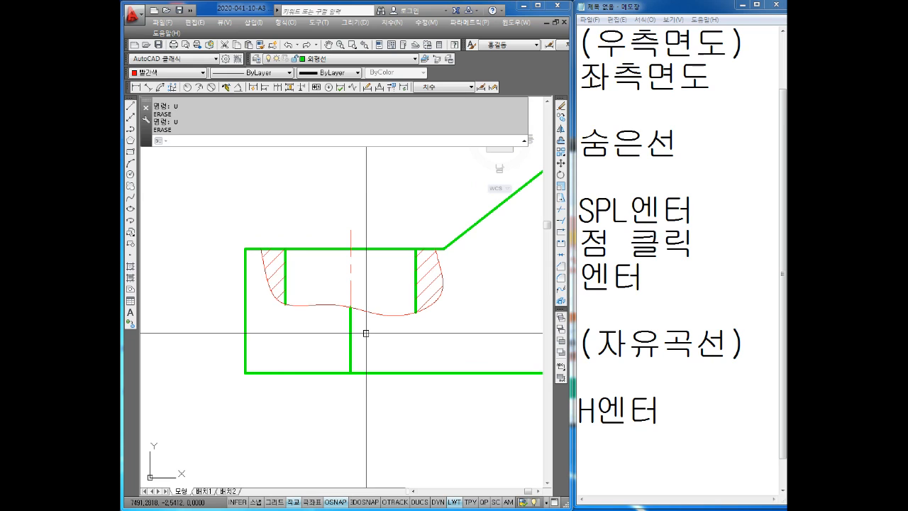
key("Escape")
key("Escape")
With ortho off, draw a break-line spline across the raised block's upper right corner, from above its top edge to beyond its right edge
scroll(366, 333, "down", 7)
scroll(314, 260, "up", 3)
middle_click_drag(289, 196, 324, 248)
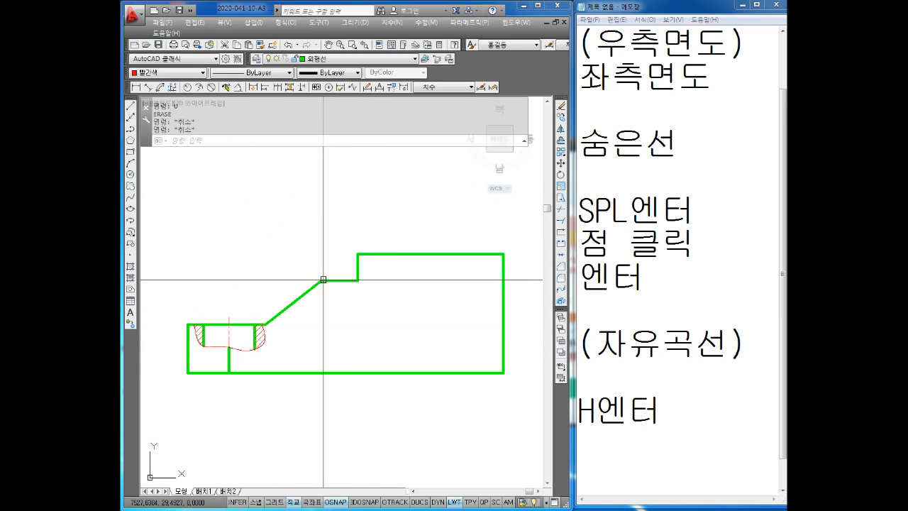
middle_click_drag(394, 284, 357, 278)
scroll(322, 245, "up", 3)
scroll(298, 237, "down", 3)
key("Escape")
key("Escape")
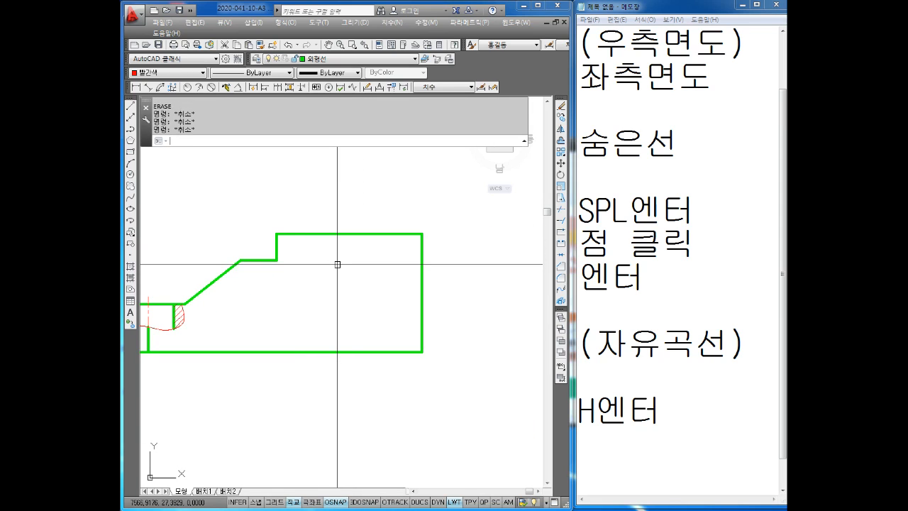
type("SPL")
key("Return")
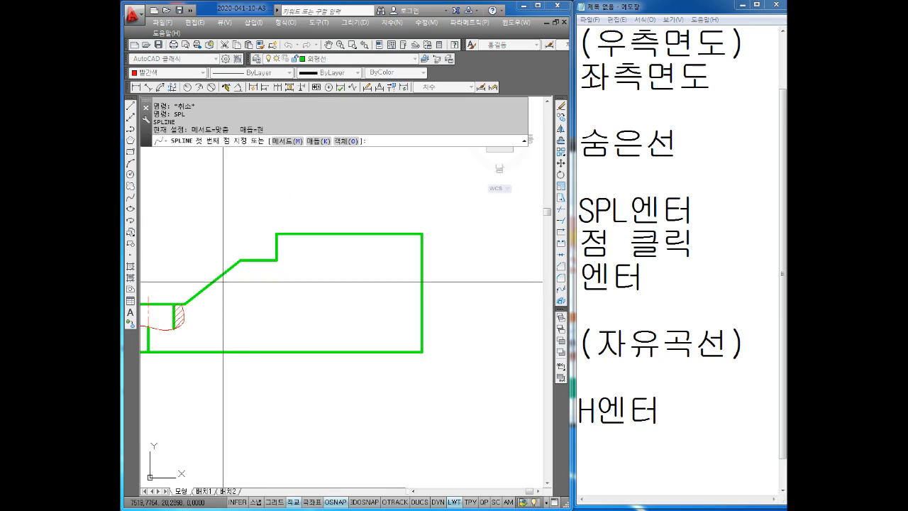
left_click(297, 214)
key("F8")
left_click(321, 250)
left_click(340, 288)
left_click(389, 286)
left_click(432, 303)
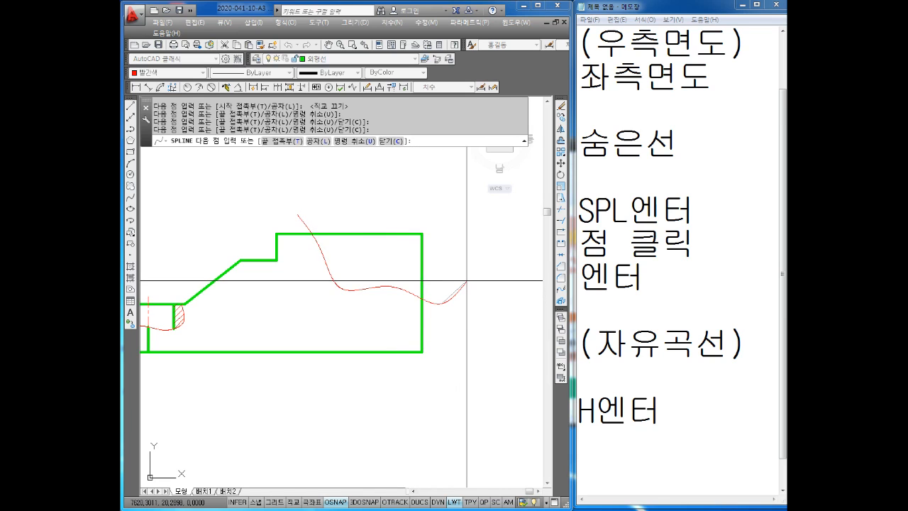
left_click(467, 280)
key("Return")
key("Return")
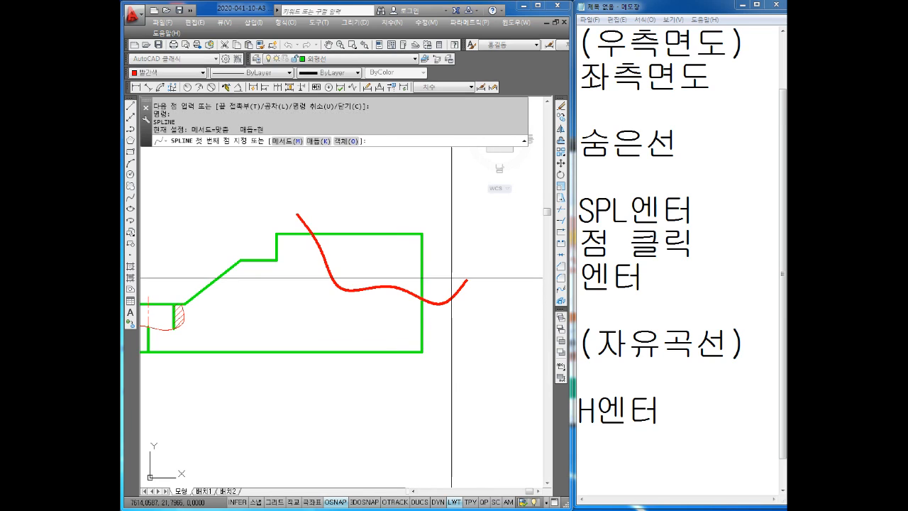
key("Return")
middle_click_drag(347, 216, 341, 230)
key("Escape")
Trim the spline's ends protruding beyond the raised block's top and right edges
type("tr")
key("Return")
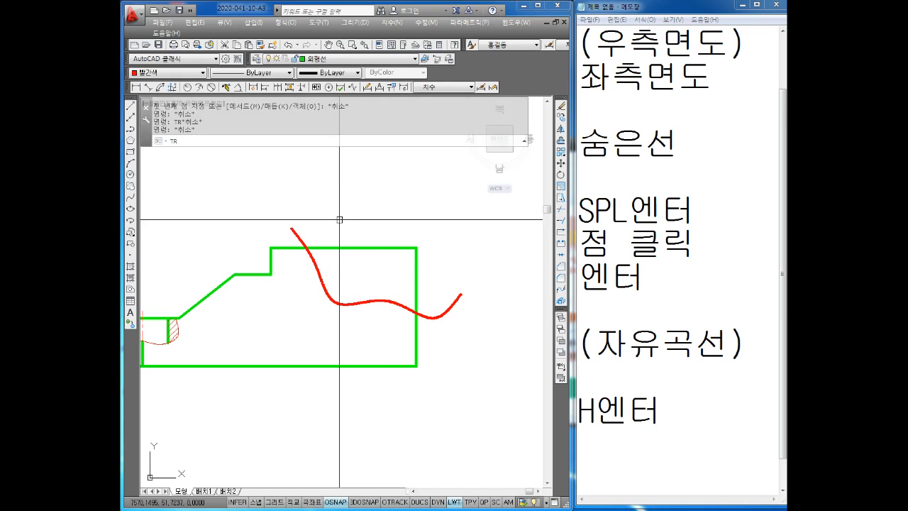
key("Return")
left_click(306, 200)
left_click(276, 229)
left_click(490, 278)
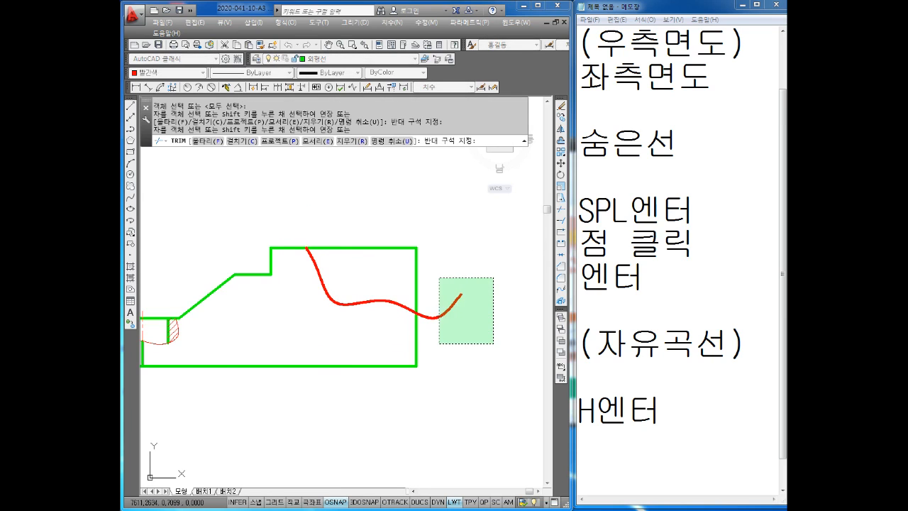
left_click(435, 341)
key("Escape")
Offset the raised block's top edge downward by 14
scroll(365, 280, "up", 2)
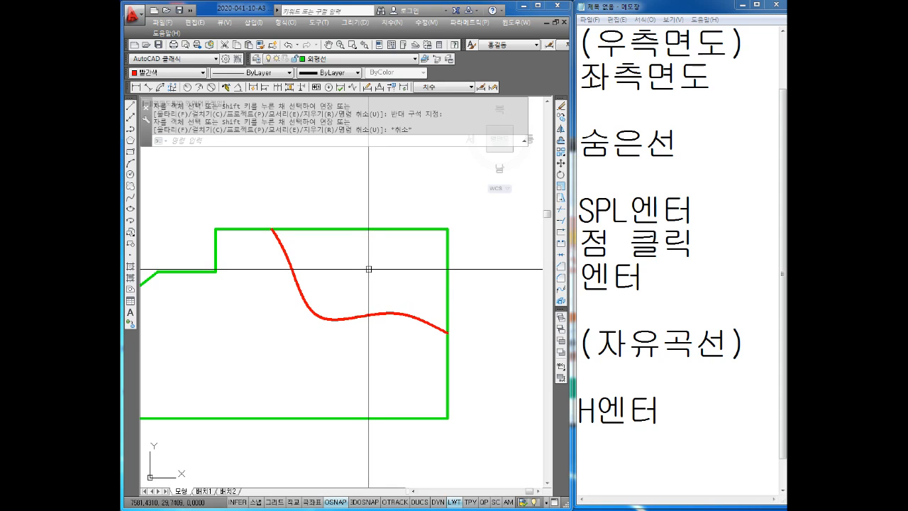
middle_click_drag(357, 263, 380, 265)
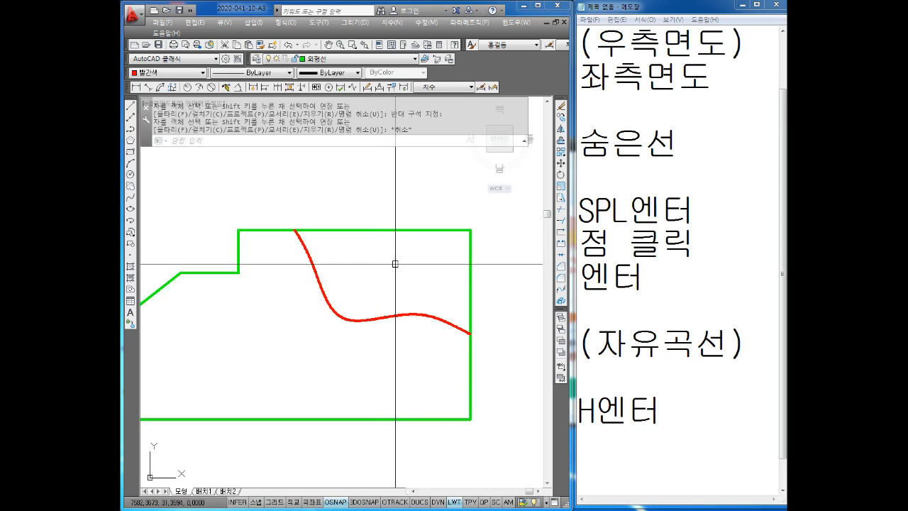
key("Escape")
key("Escape")
key("Escape")
type("o")
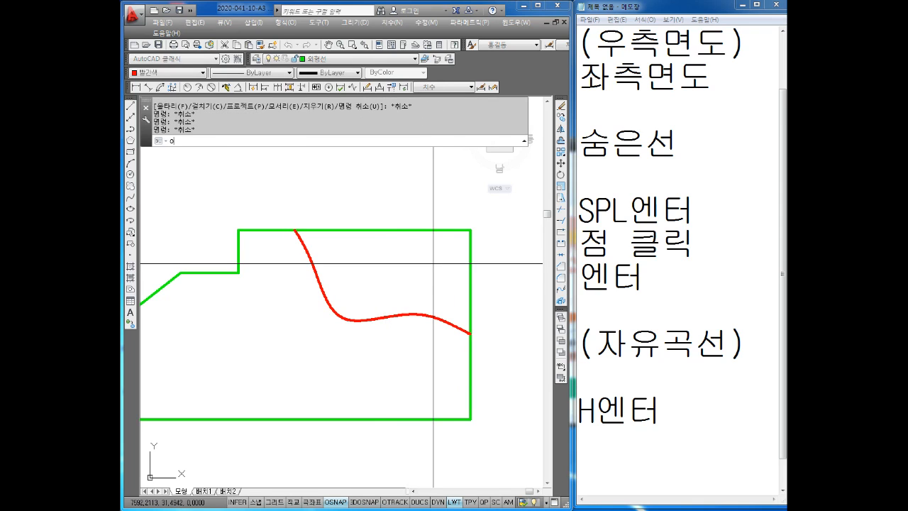
key("Return")
type("14")
key("Return")
left_click(369, 228)
left_click(361, 269)
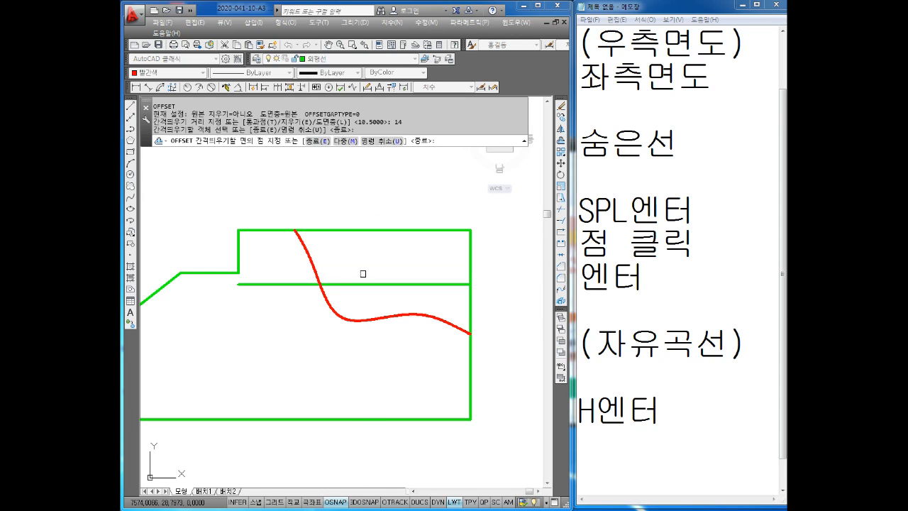
key("Escape")
Offset the raised block's top edge downward by 21
type("o")
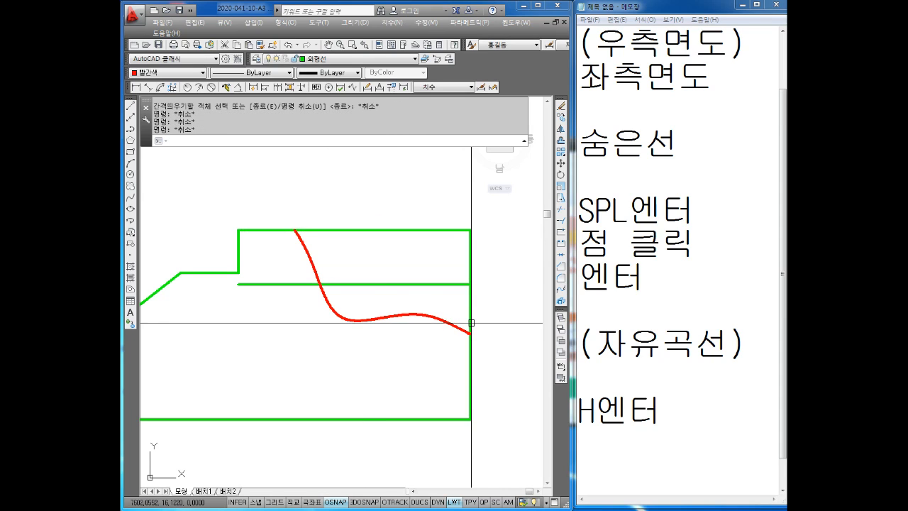
key("Return")
type("21")
key("Return")
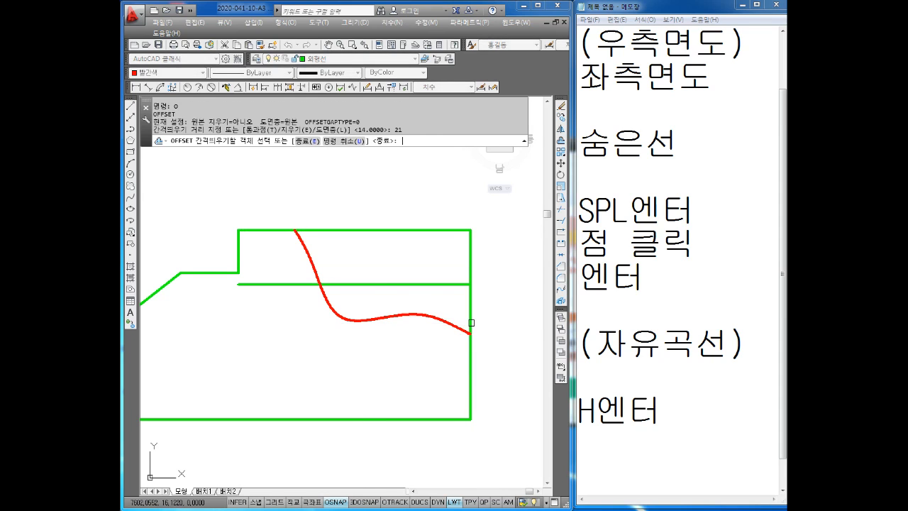
left_click(364, 229)
left_click(364, 309)
key("Escape")
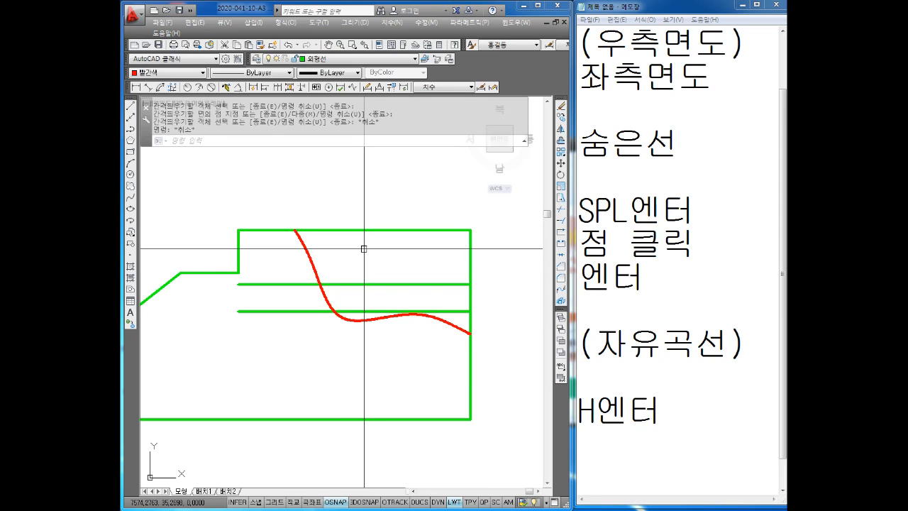
key("Escape")
Move the break-line spline's control point near the right edge down so the curve clears the lower offset line
scroll(397, 309, "up", 2)
left_click(418, 317)
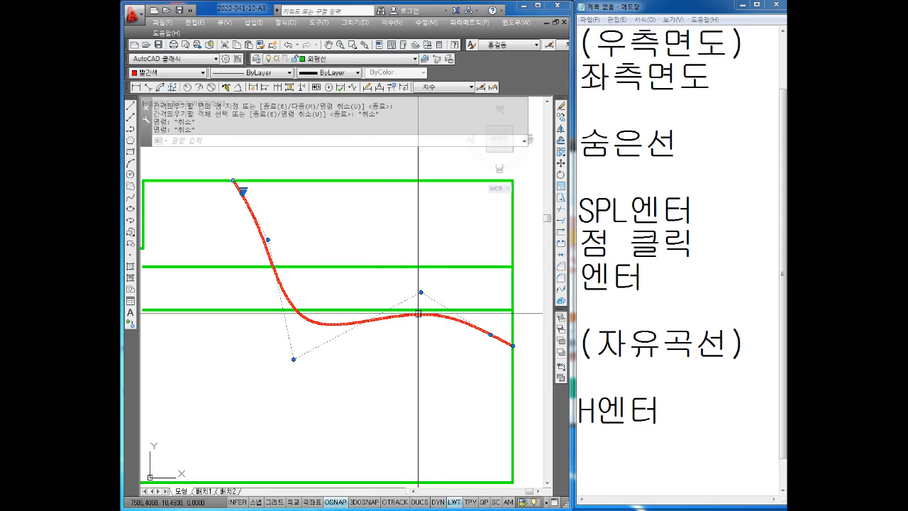
left_click(422, 291)
key("Escape")
key("Escape")
scroll(449, 305, "down", 4)
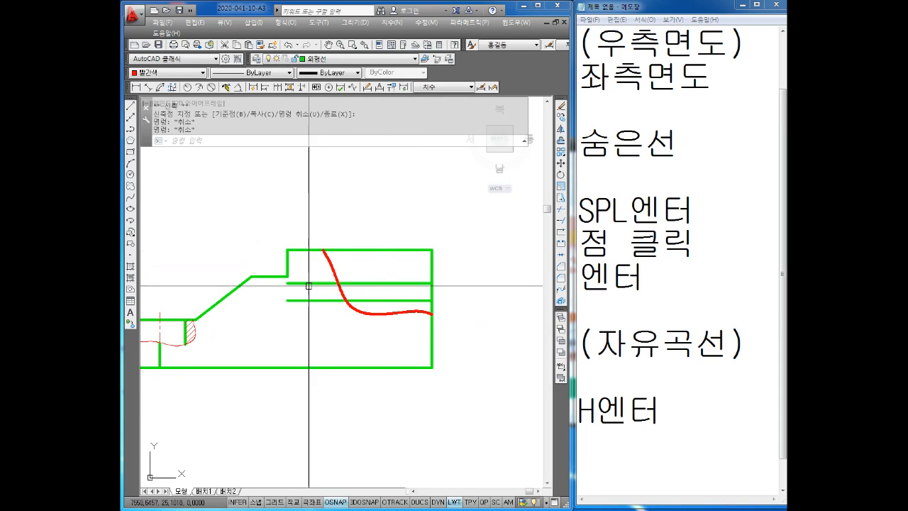
Offset the raised block's right vertical edge inward to the left by 19
type("o")
key("Return")
key("Escape")
type("o")
key("Return")
type("19")
key("Return")
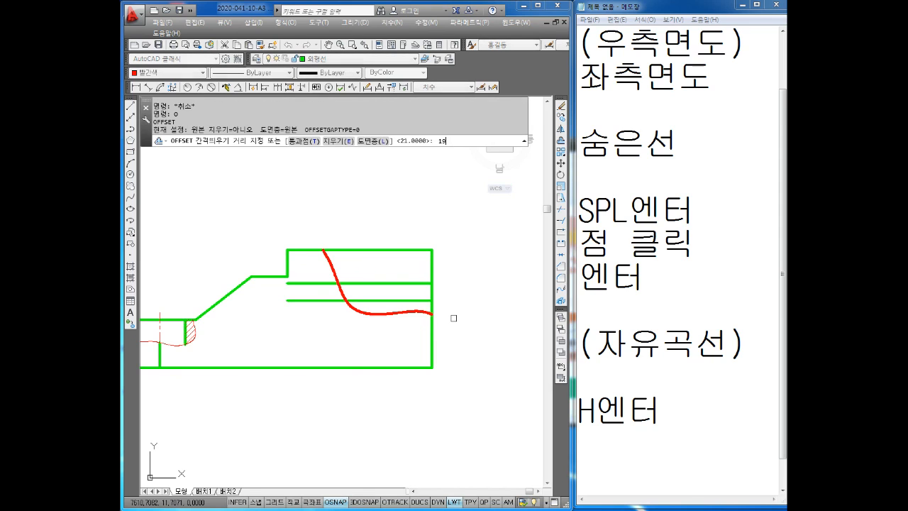
left_click(429, 265)
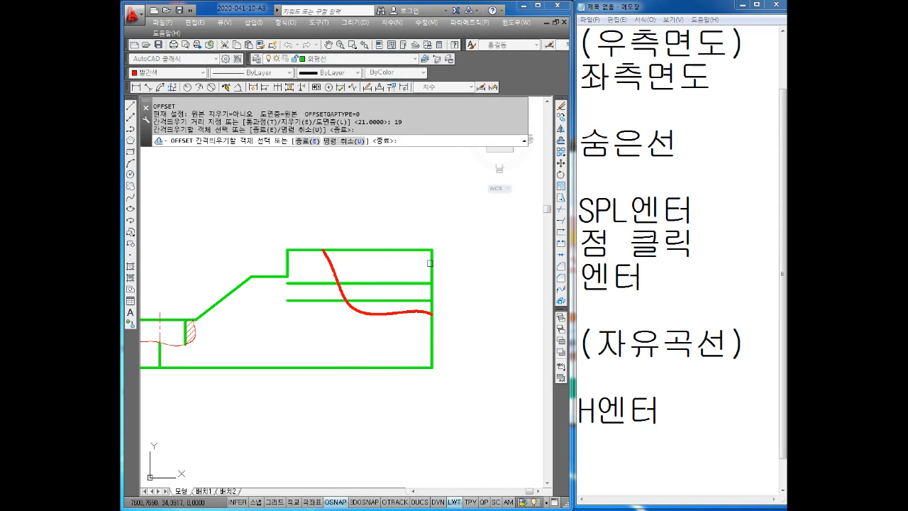
left_click(401, 266)
key("Escape")
key("Escape")
key("Escape")
Offset the new inner vertical line to the left by 23
type("o")
key("Return")
type("23")
key("Return")
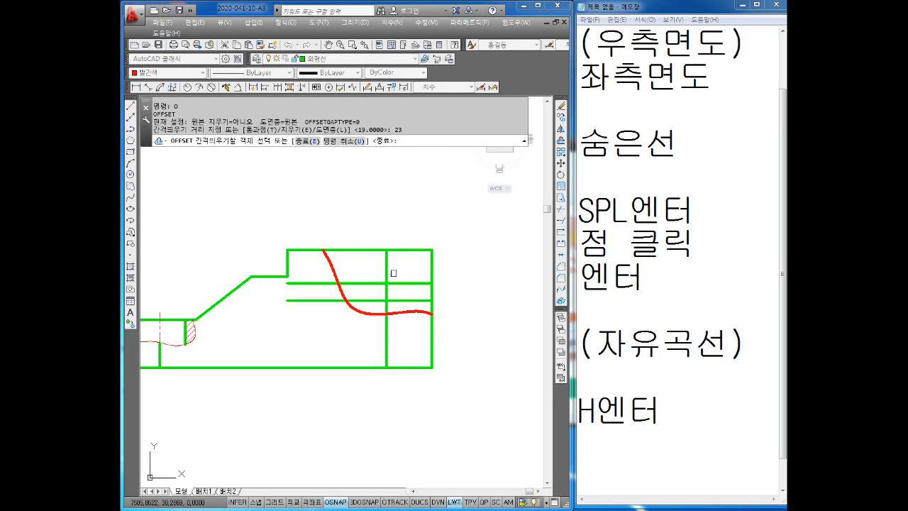
left_click(386, 261)
left_click(328, 268)
key("Escape")
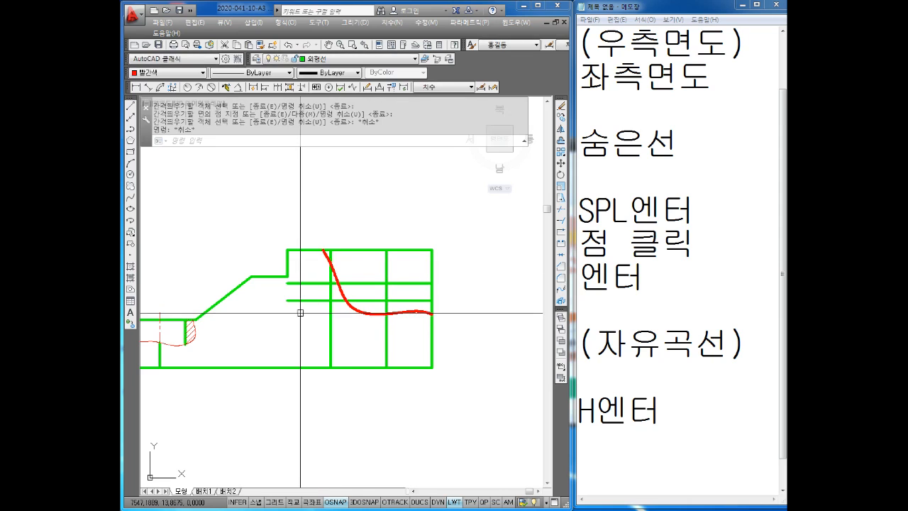
Extend the upper horizontal offset line leftward to the sloped edge
scroll(332, 291, "up", 2)
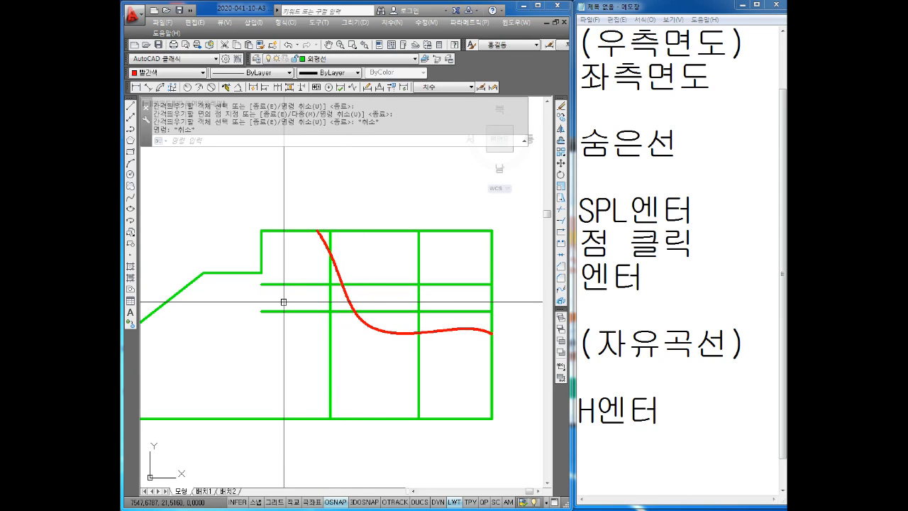
middle_click_drag(284, 302, 320, 308)
key("Escape")
key("Escape")
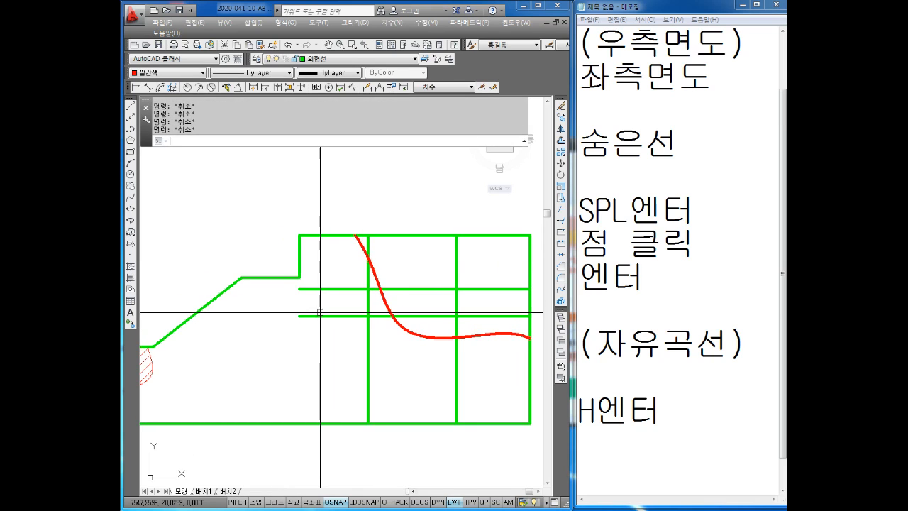
type("EX")
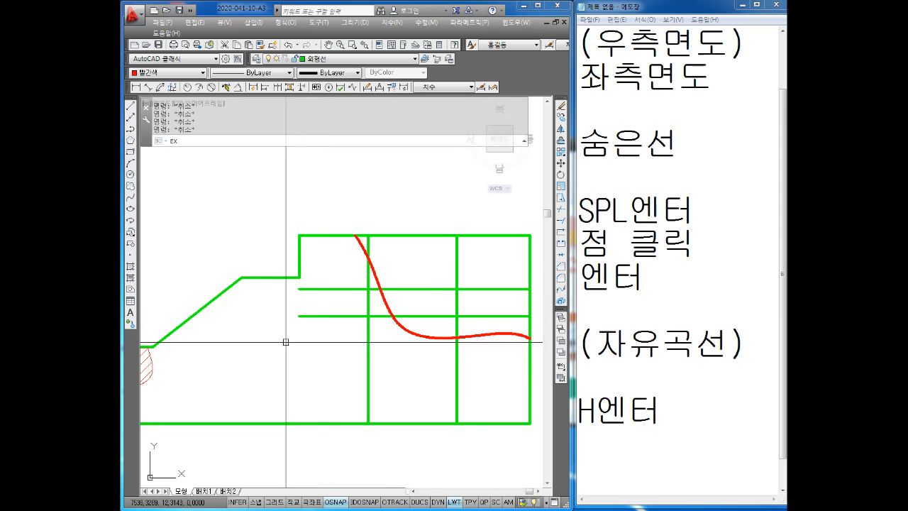
key("Return")
left_click(231, 285)
key("Return")
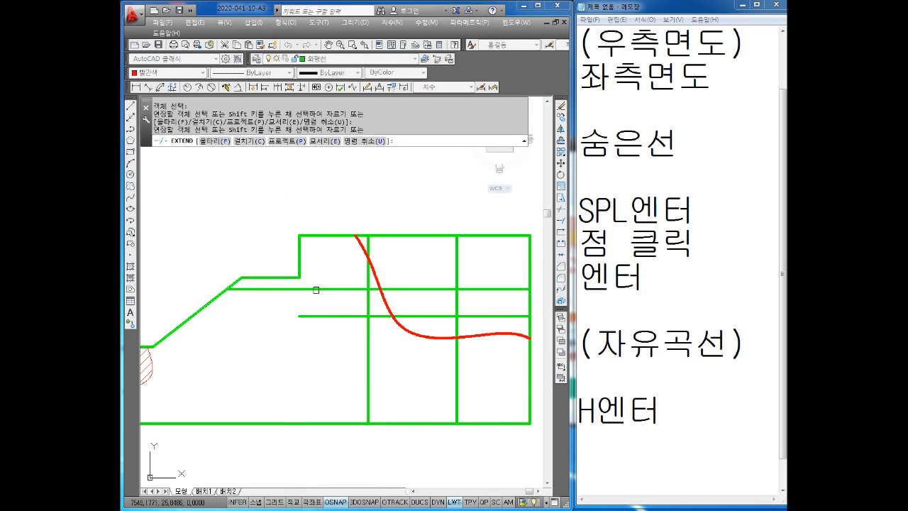
key("Escape")
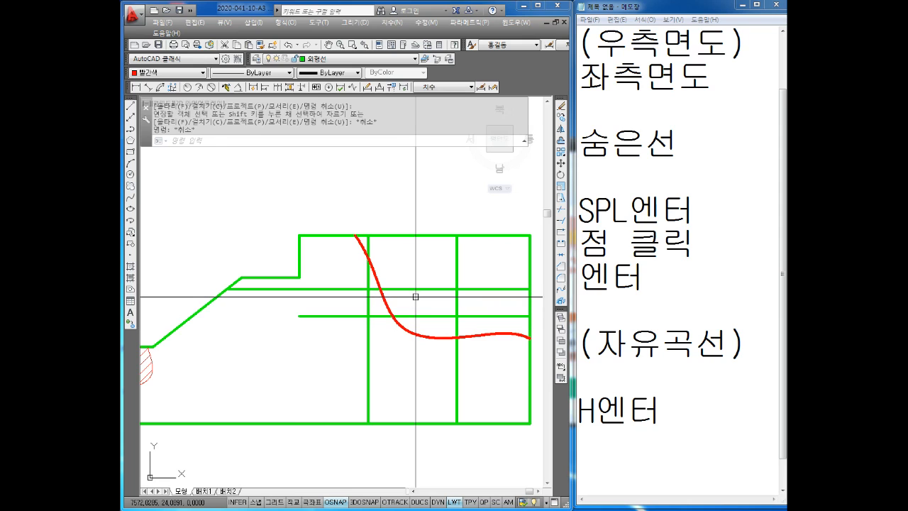
Trim both inner vertical lines below the lower horizontal offset line
key("Escape")
key("Escape")
mouse_move(372, 320)
middle_mouse_down()
mouse_move(345, 317)
mouse_move(342, 329)
middle_mouse_up()
key("Escape")
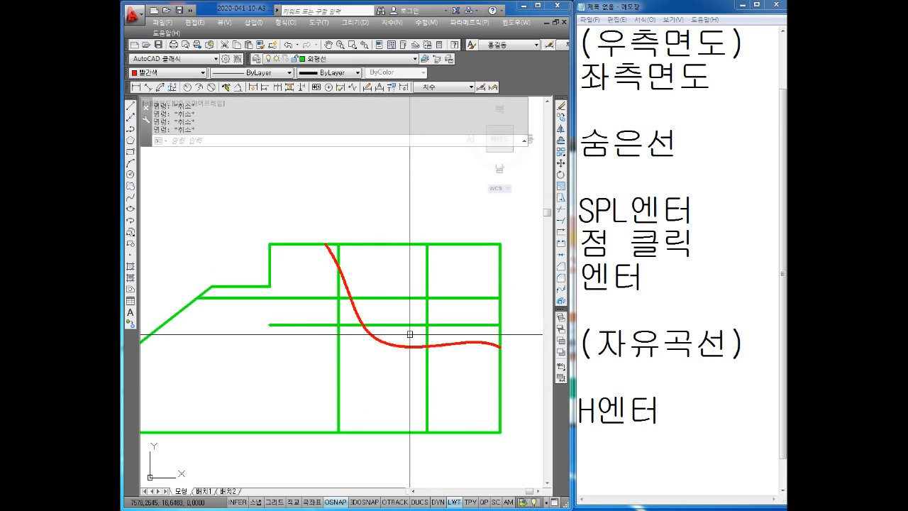
type("TR")
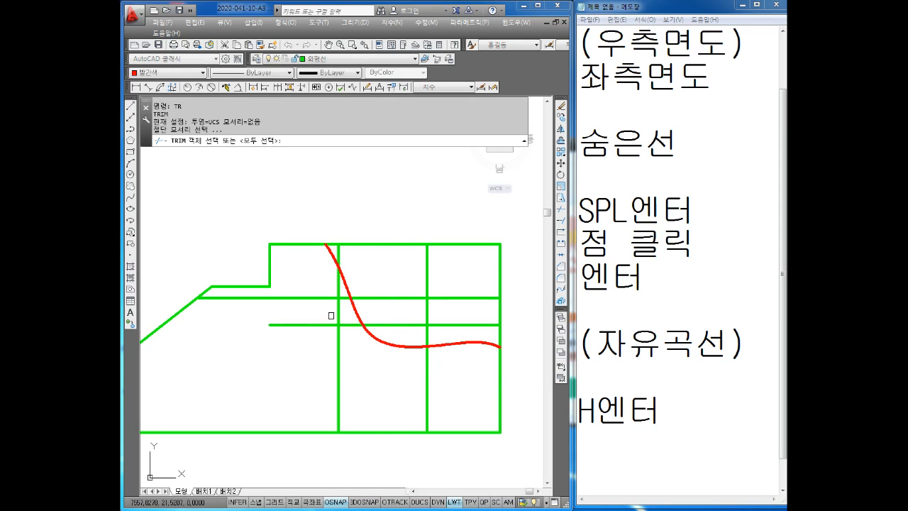
key("Return")
key("Return")
left_click(340, 358)
left_click(448, 376)
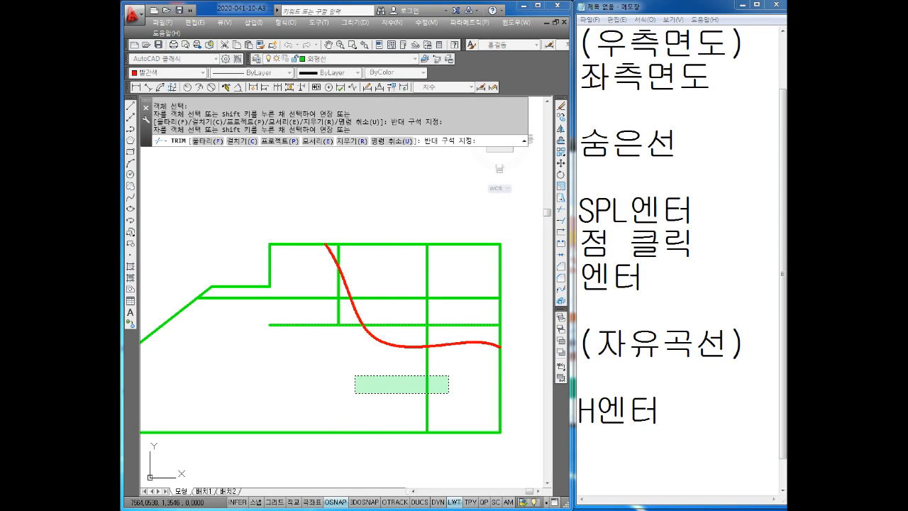
key("Return")
Trim the lower offset line outside the two inner vertical lines and the upper offset line between them
type("TR")
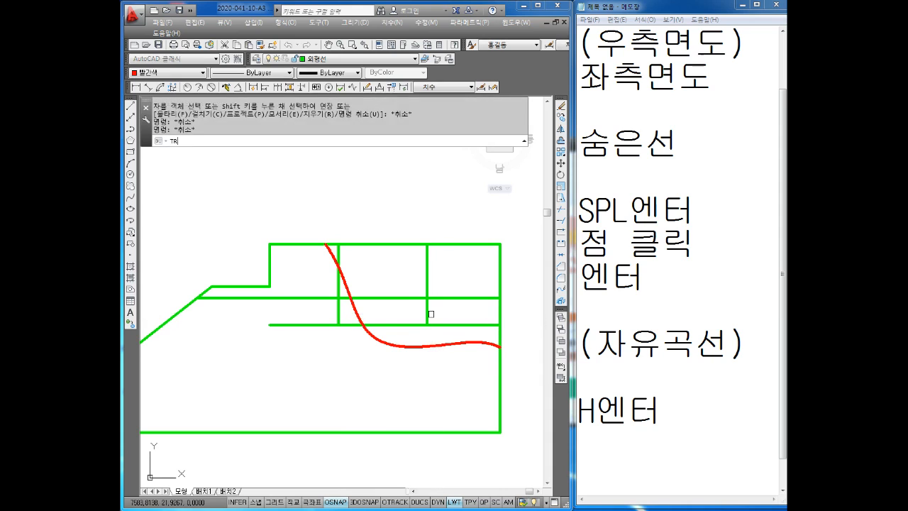
key("Return")
left_click(354, 310)
key("Return")
left_click(324, 319)
left_click(291, 341)
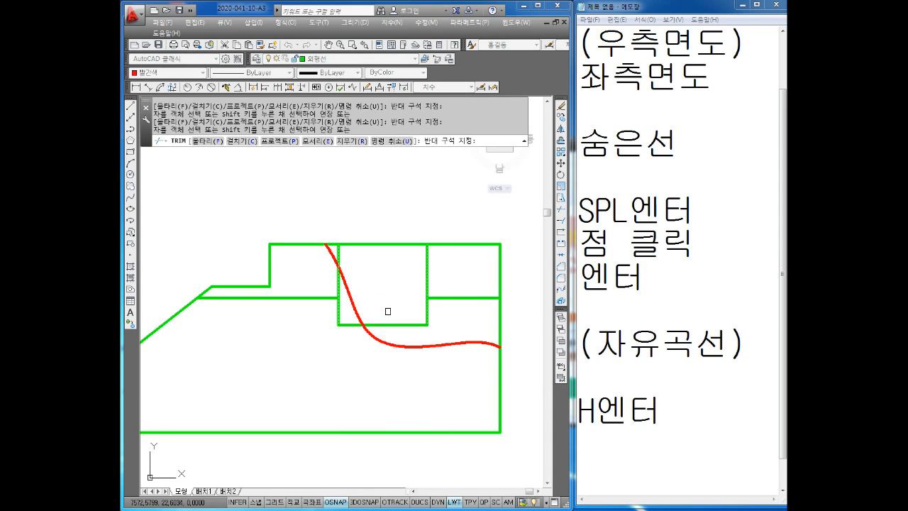
key("Escape")
mouse_move(386, 298)
middle_mouse_down()
mouse_move(387, 281)
mouse_move(359, 289)
middle_mouse_up()
key("Escape")
key("Escape")
key("Escape")
key("Escape")
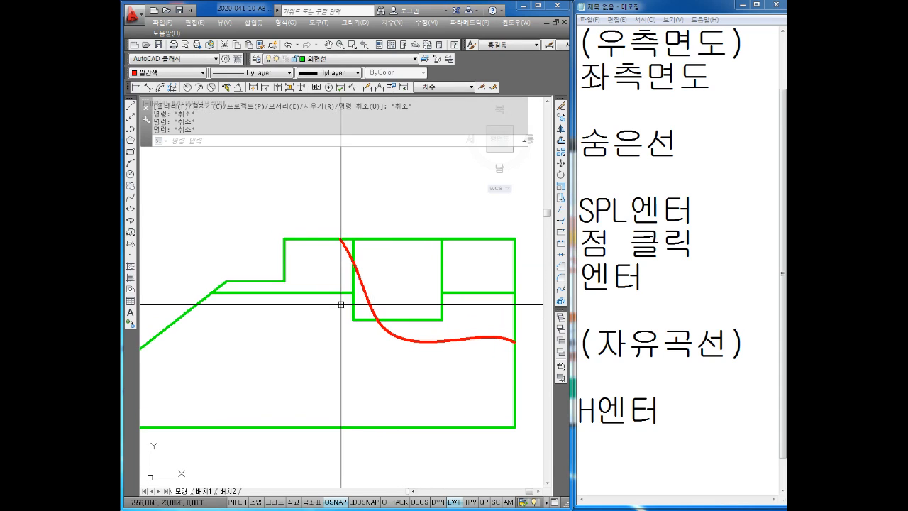
Trim the pocket's left wall between the break line and the upper offset line, and the pocket floor left of the break line
type("TR")
key("Return")
key("Return")
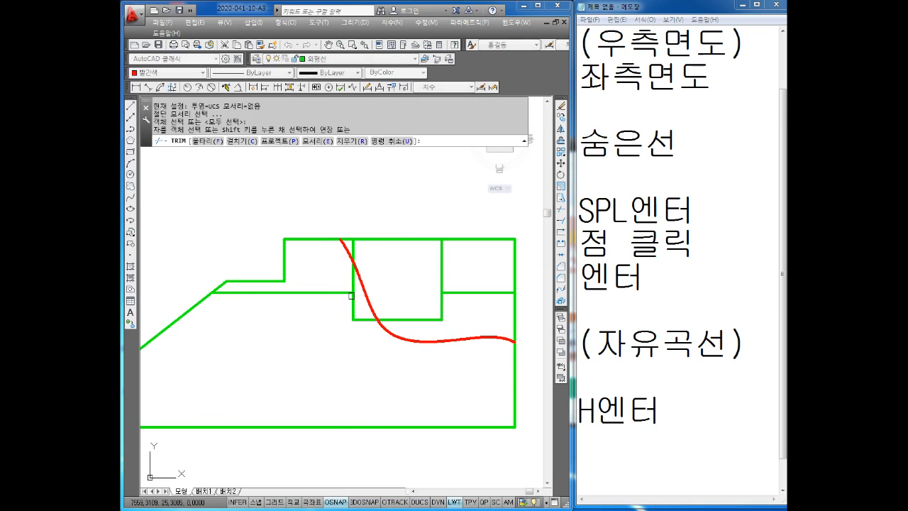
left_click(342, 295)
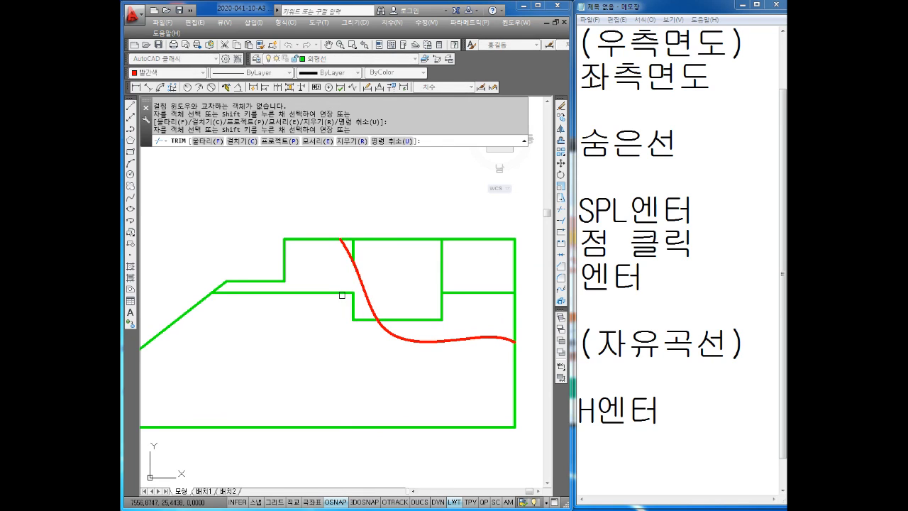
key("Escape")
type("TR")
key("Return")
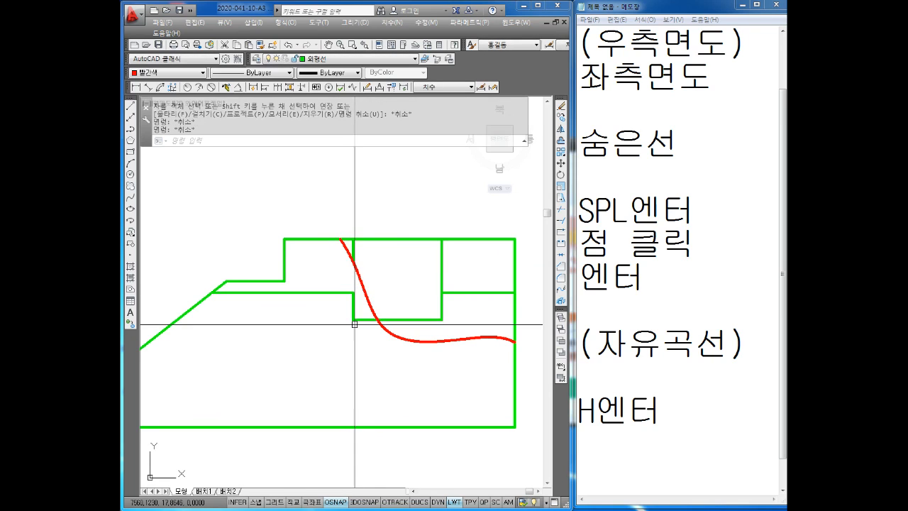
key("Return")
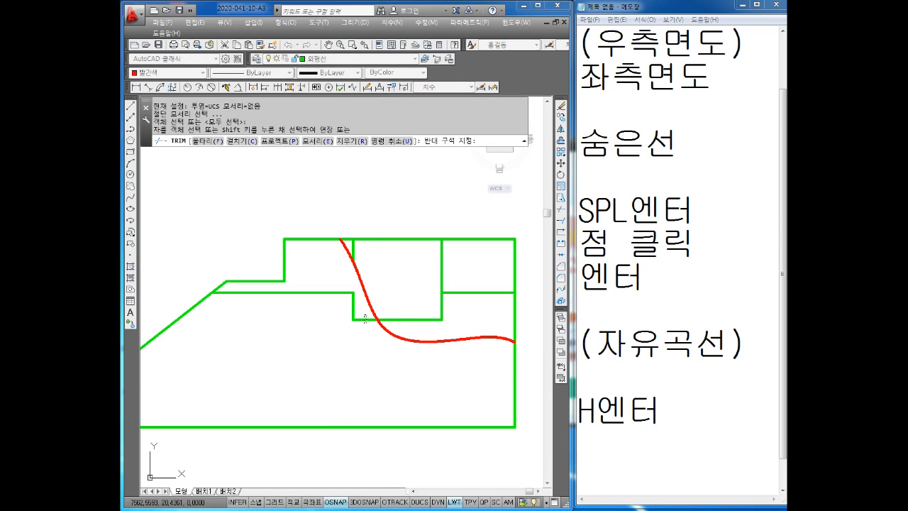
key("Escape")
Delete the leftover horizontal line and short vertical stub left of the break line
left_click(352, 292)
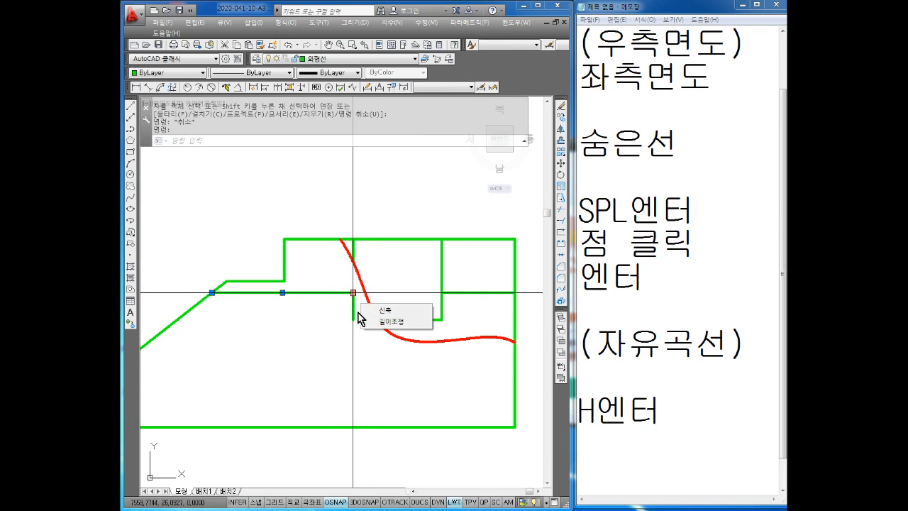
left_click(356, 283)
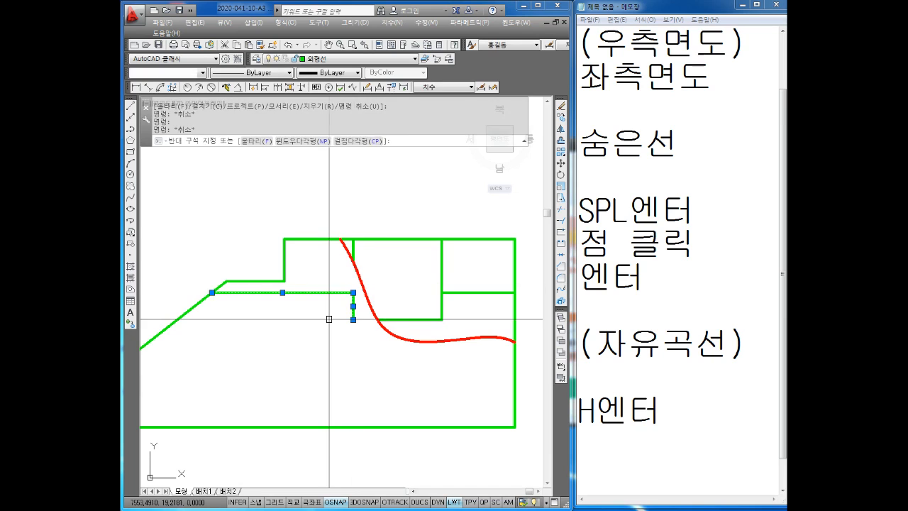
left_click(330, 320)
key("Delete")
Hatch the area under the pocket and the small top corner area beside the break line with ANSI31 at scale 0.5
mouse_move(447, 287)
middle_mouse_down()
mouse_move(418, 284)
mouse_move(453, 291)
middle_mouse_up()
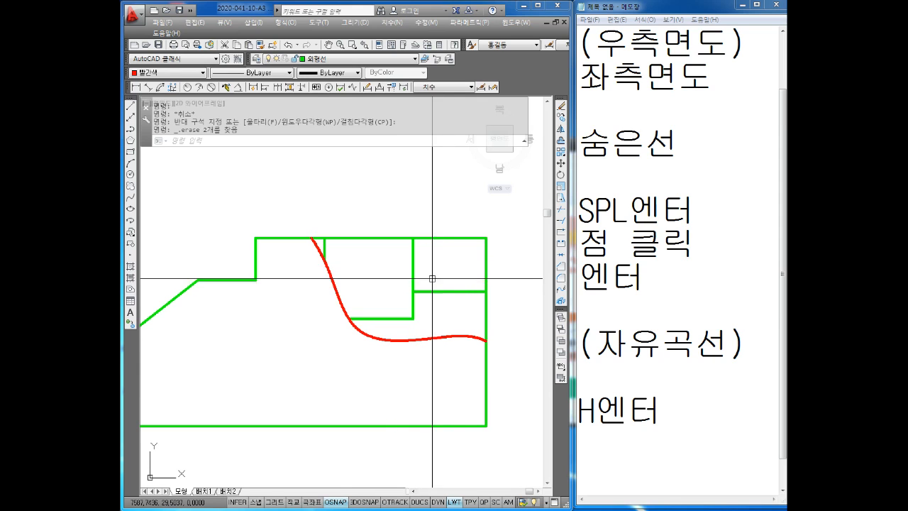
key("Escape")
key("Escape")
type("h")
key("Return")
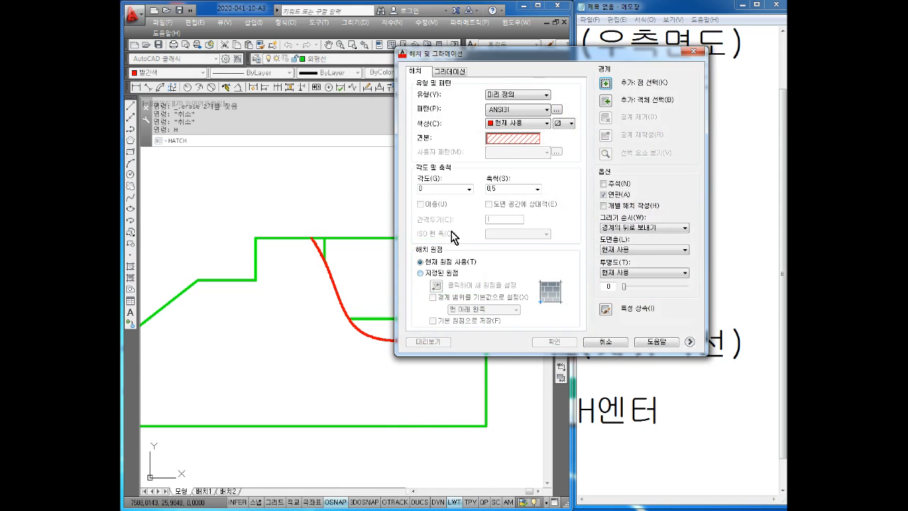
left_click(605, 83)
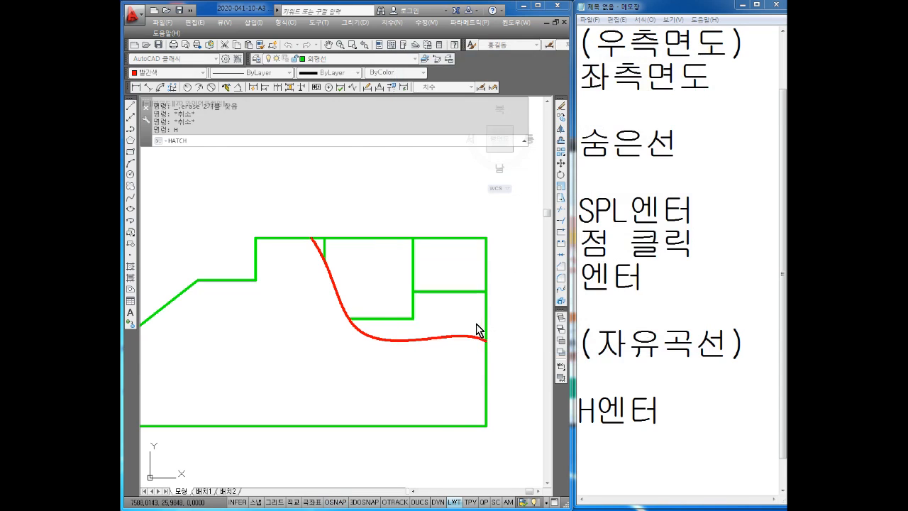
left_click(437, 312)
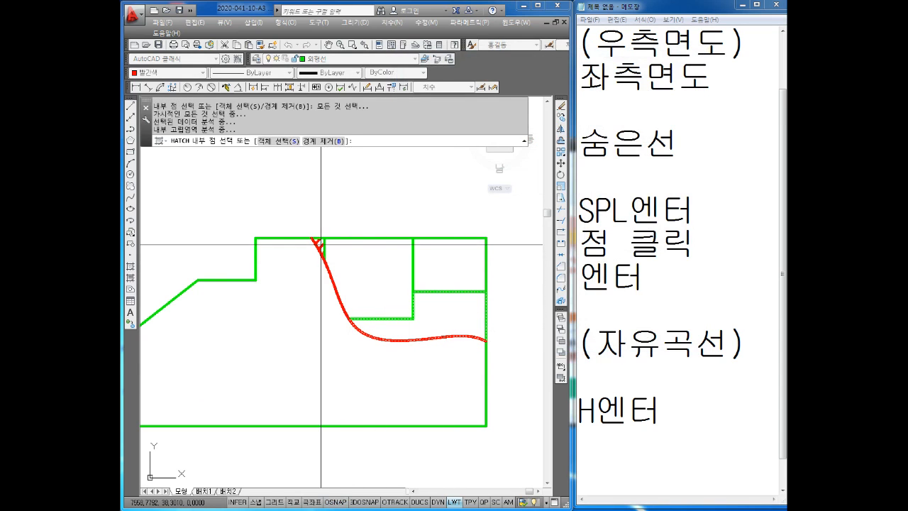
key("Return")
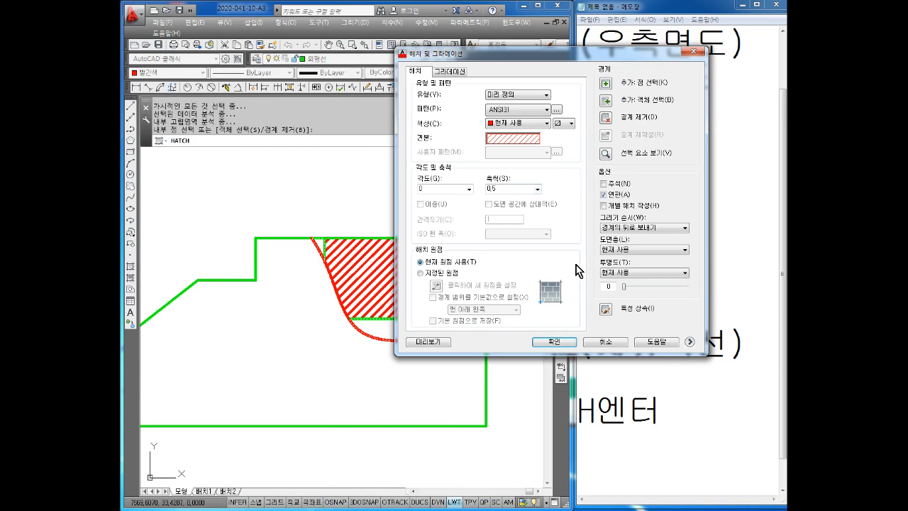
left_click(553, 342)
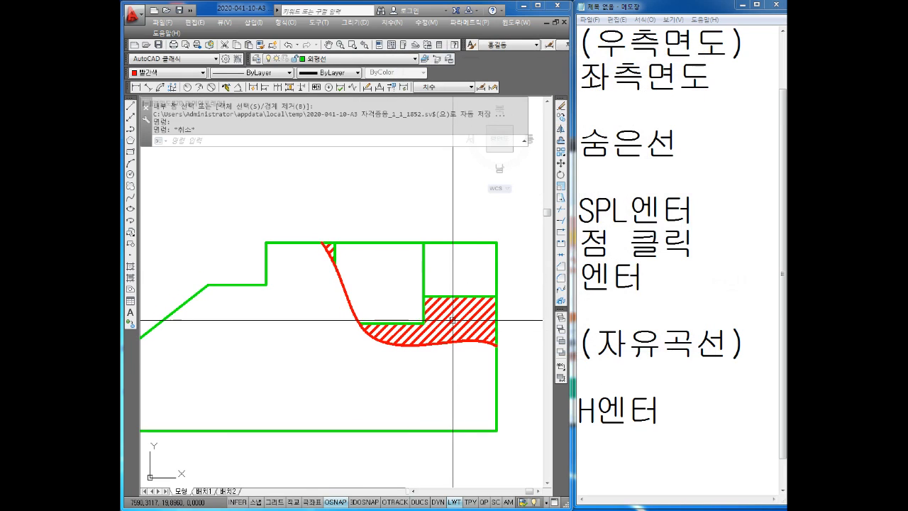
Set the new hatch's lineweight to 기본값 (default)
key("Escape")
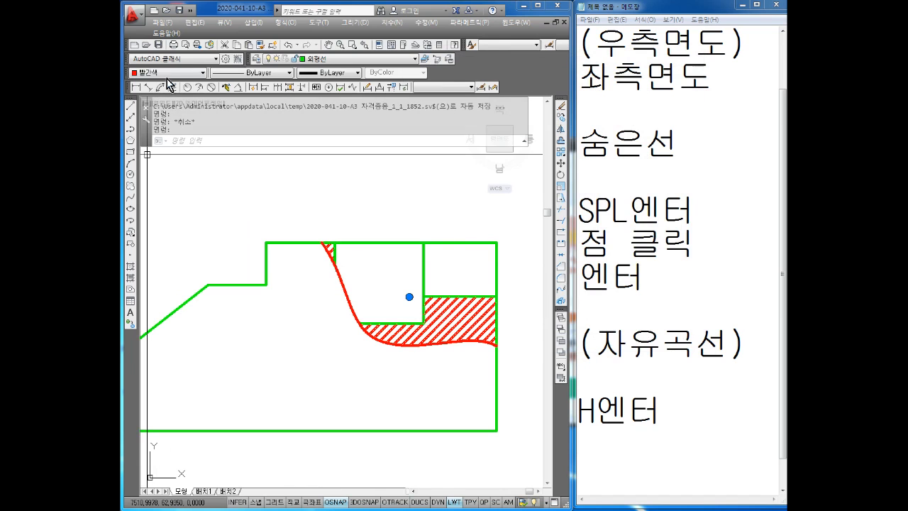
left_click(330, 73)
key("Escape")
key("Escape")
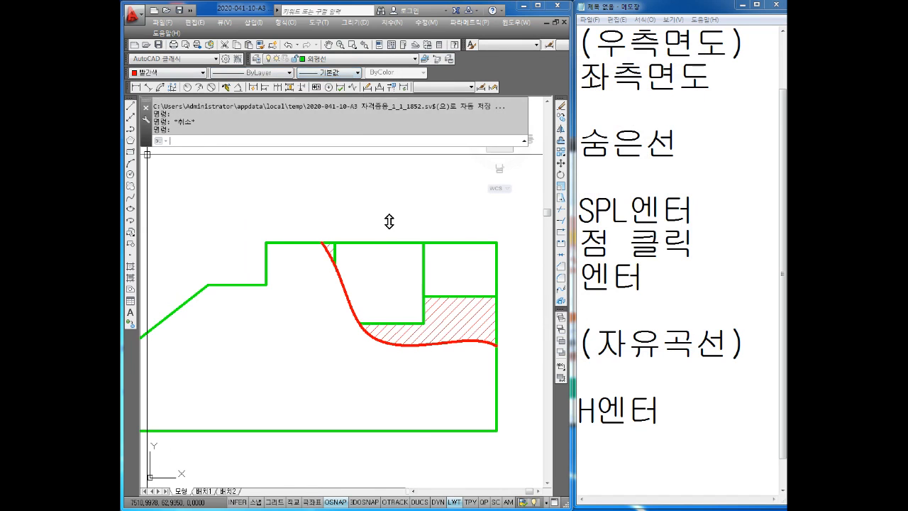
Draw a horizontal line 3 long outward from the raised block's top-right corner with ortho mode on
scroll(454, 331, "down", 4)
scroll(420, 354, "up", 3)
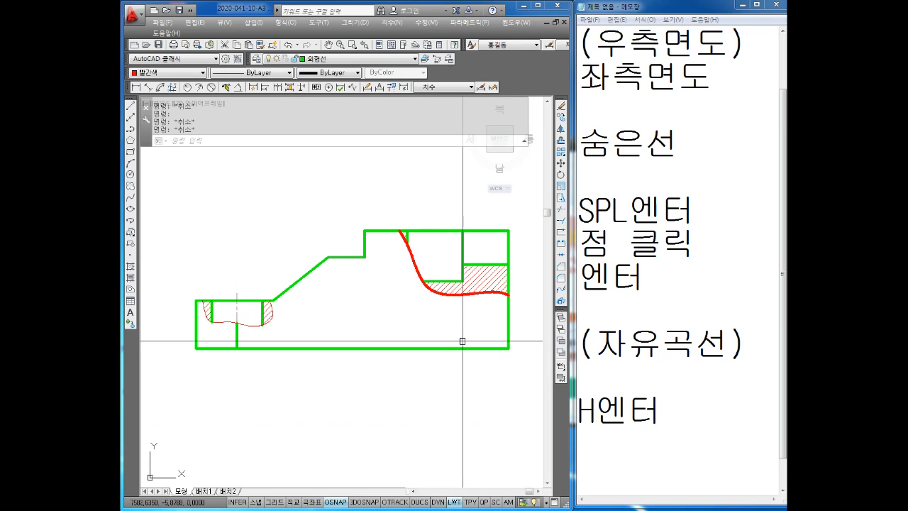
mouse_move(432, 339)
middle_mouse_down()
mouse_move(415, 351)
mouse_move(432, 355)
middle_mouse_up()
scroll(486, 240, "up", 2)
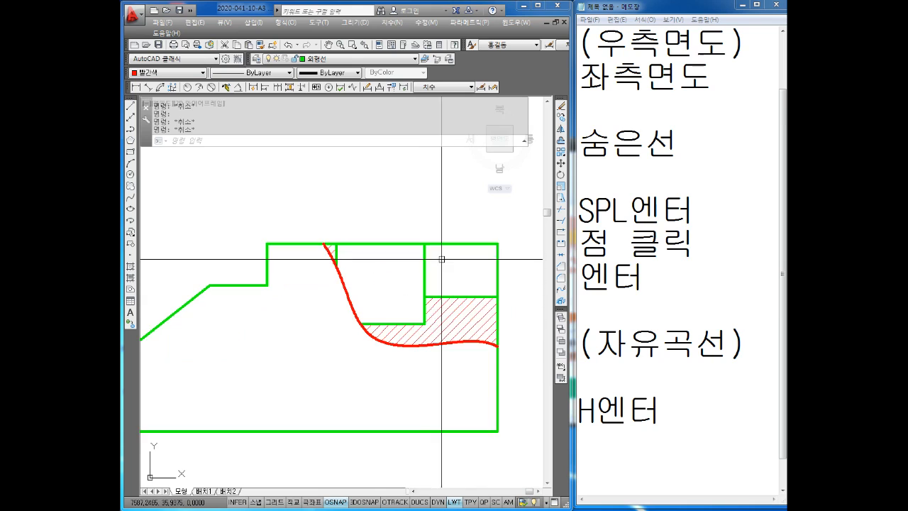
type("l")
key("Return")
left_click(465, 251)
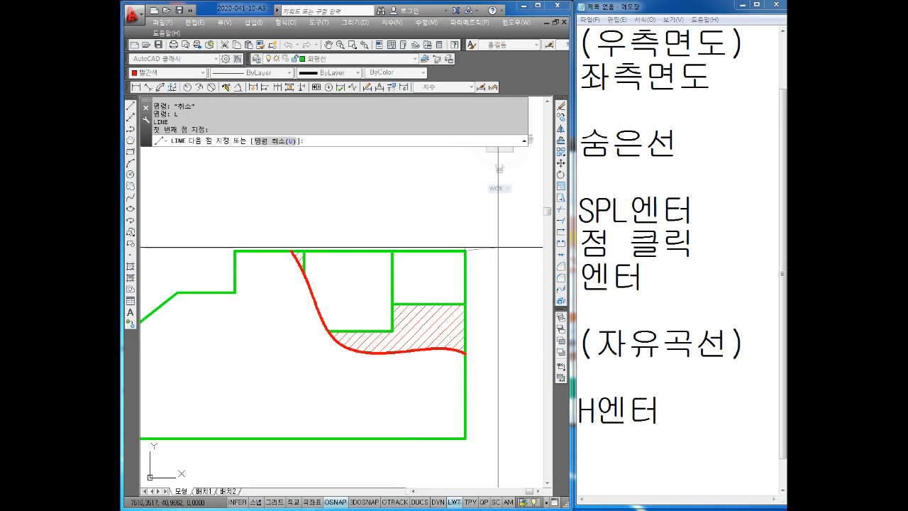
key("F8")
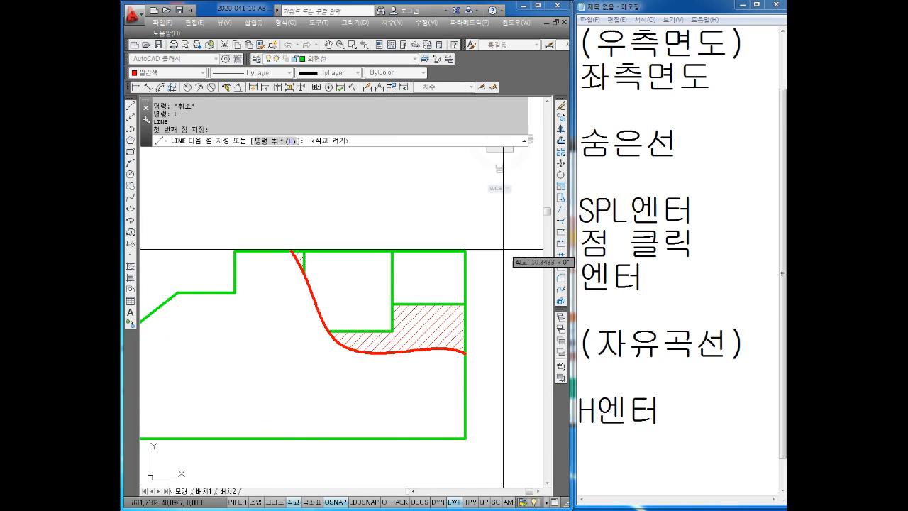
key("Escape")
Move the short line at the raised block's top-right corner to the 중심선 (centre line) layer
scroll(469, 252, "up", 2)
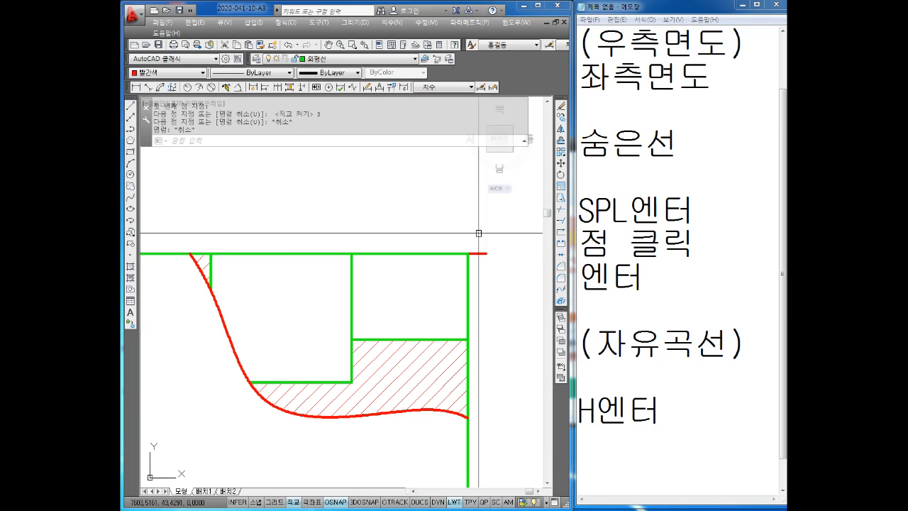
left_click(495, 243)
left_click(475, 267)
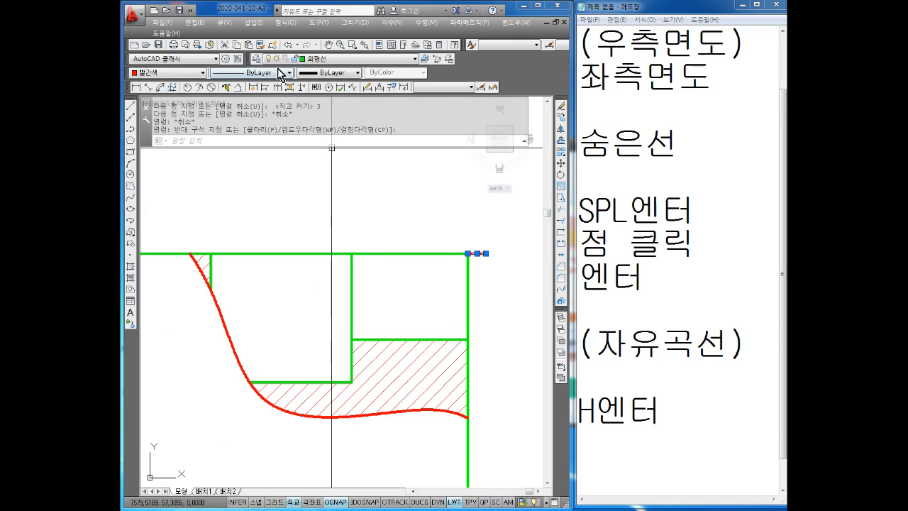
left_click(308, 61)
left_click(314, 122)
key("Escape")
Stretch the inner end of the short centre line along the top edge to the raised block's top-left corner
left_click(473, 253)
key("Escape")
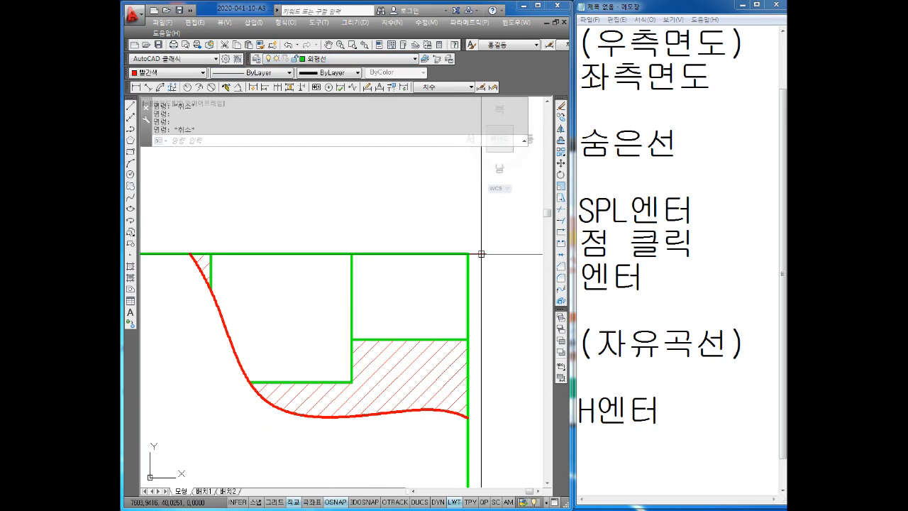
middle_click_drag(315, 258, 501, 256)
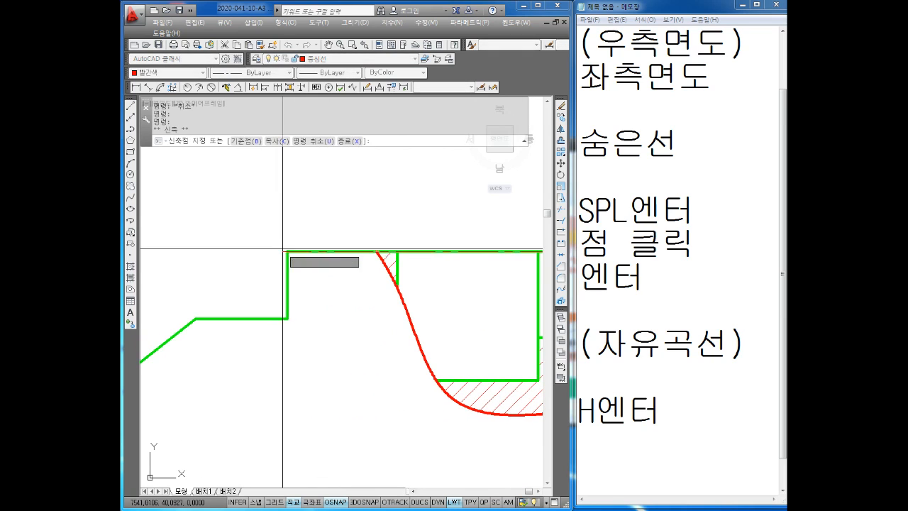
left_click(286, 252)
key("Escape")
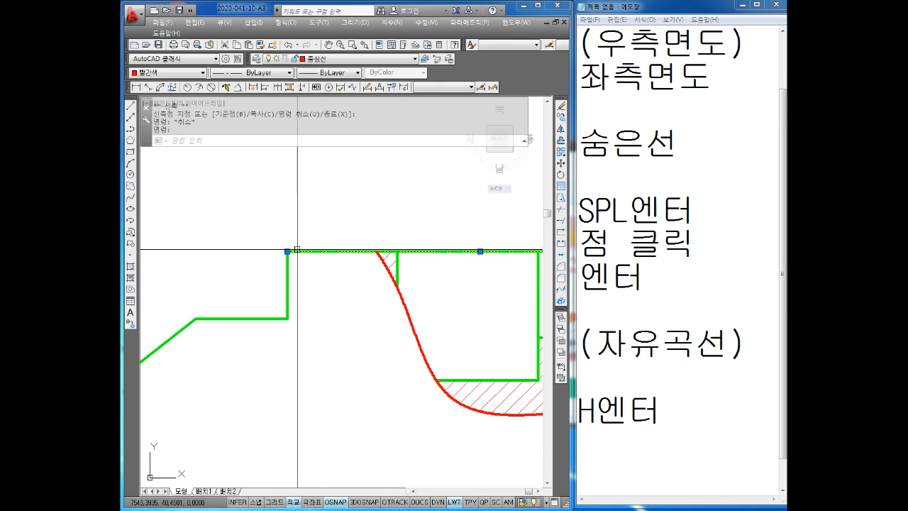
Extend the top edge's centre line 3 outward beyond the raised block's top-left corner
left_click(288, 251)
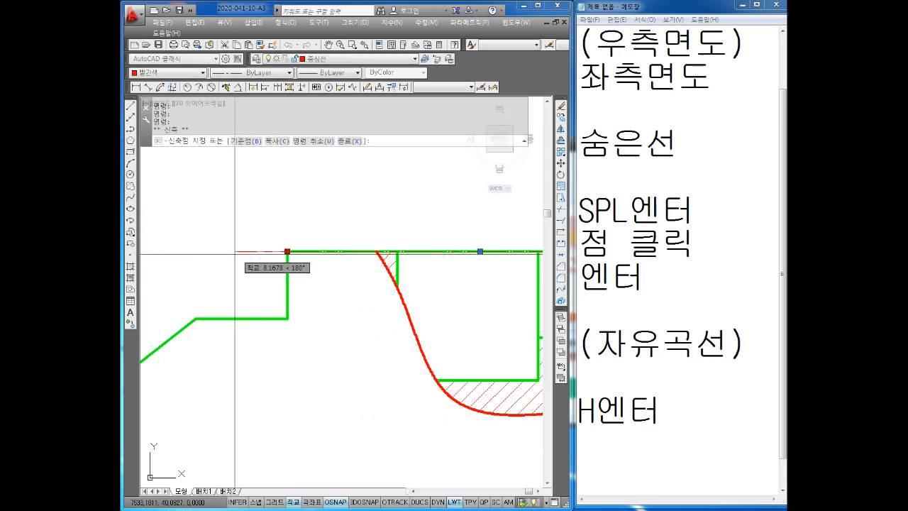
type("3")
key("Return")
key("Escape")
key("Escape")
scroll(208, 258, "down", 6)
mouse_move(235, 306)
middle_mouse_down()
mouse_move(286, 315)
mouse_move(301, 302)
mouse_move(341, 306)
mouse_move(374, 327)
middle_mouse_up()
scroll(289, 306, "up", 2)
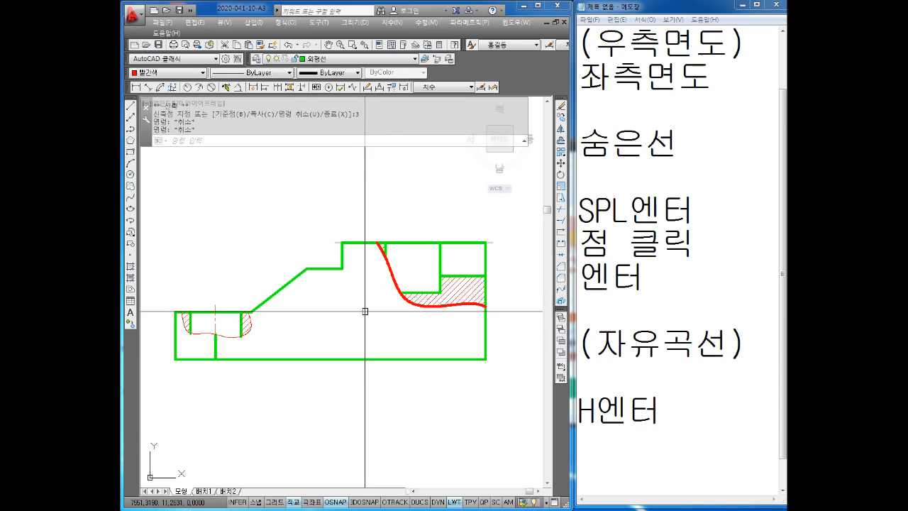
Stretch the lower end of the left hole's vertical centre line down to the base's bottom edge
left_click(653, 294)
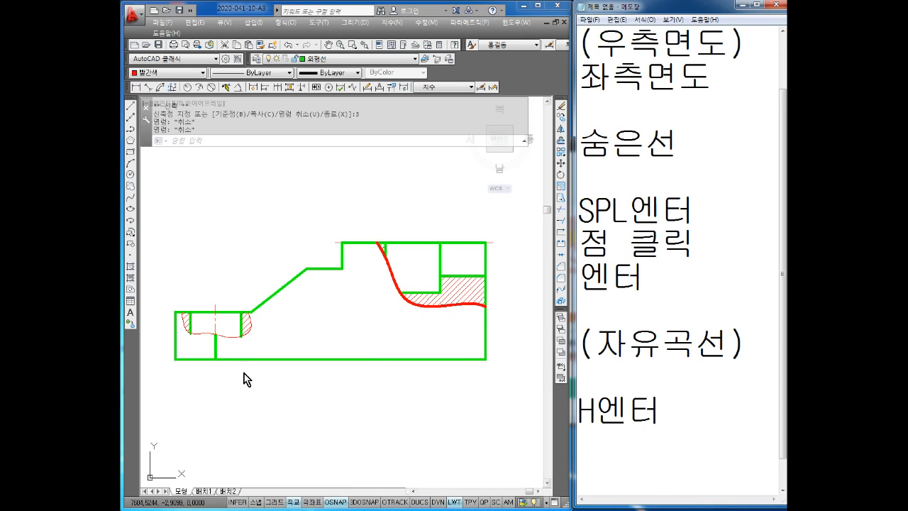
scroll(230, 362, "up", 1)
left_click(212, 340)
scroll(215, 340, "up", 2)
middle_click_drag(218, 334, 254, 313)
key("Escape")
left_click(251, 297)
left_click(251, 352)
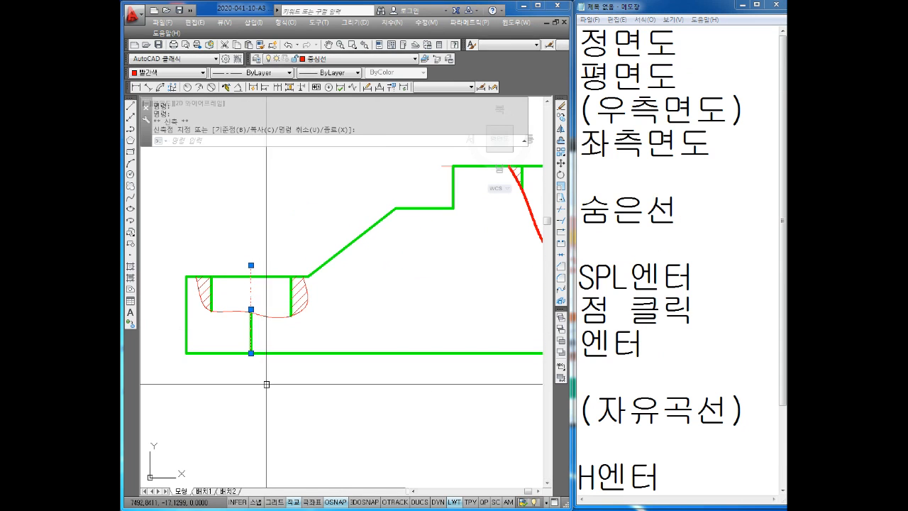
Extend the left hole's centre line 3 downward beyond the base's bottom edge
left_click(251, 352)
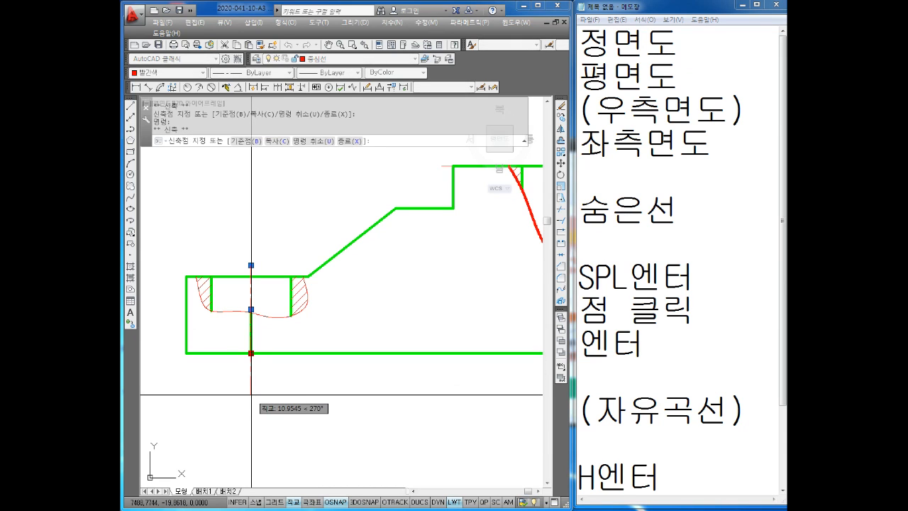
type("3")
key("Return")
key("Escape")
key("Escape")
scroll(280, 309, "down", 2)
mouse_move(427, 333)
middle_mouse_down()
mouse_move(422, 359)
mouse_move(431, 333)
middle_mouse_up()
key("Escape")
Switch to the Notepad notes and add three blank lines below "H엔터"
left_click(691, 453)
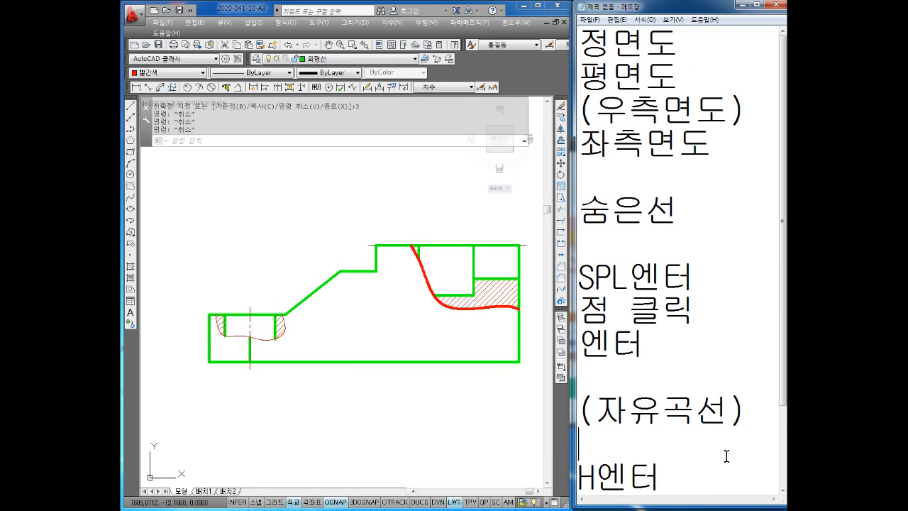
key("Return")
key("Return")
key("Return")
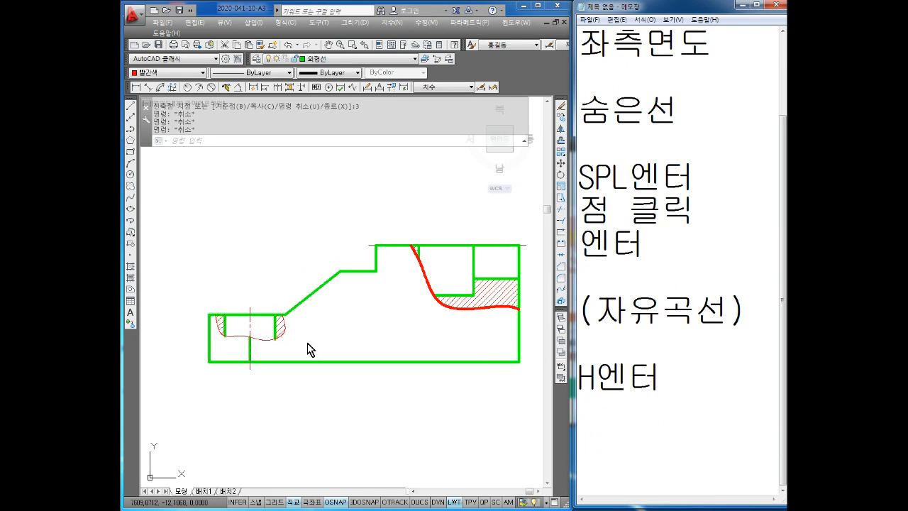
left_click(338, 325)
scroll(344, 324, "up", 2)
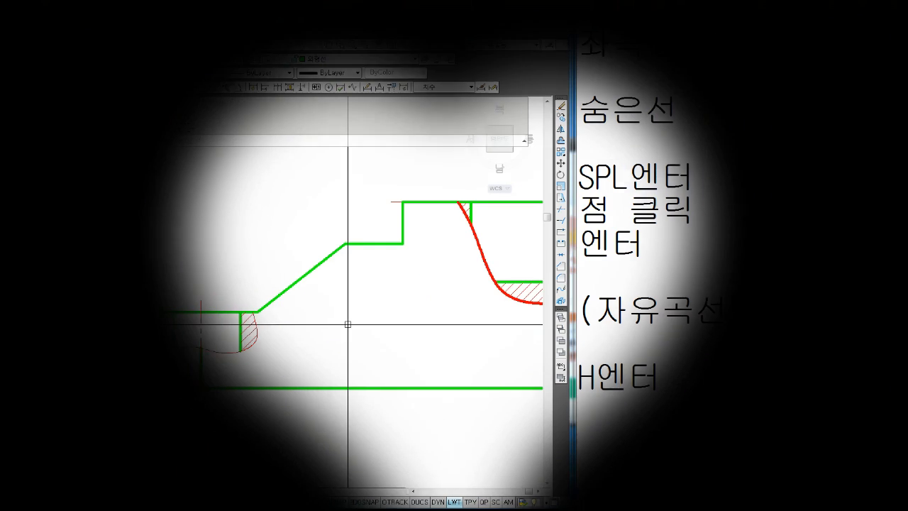